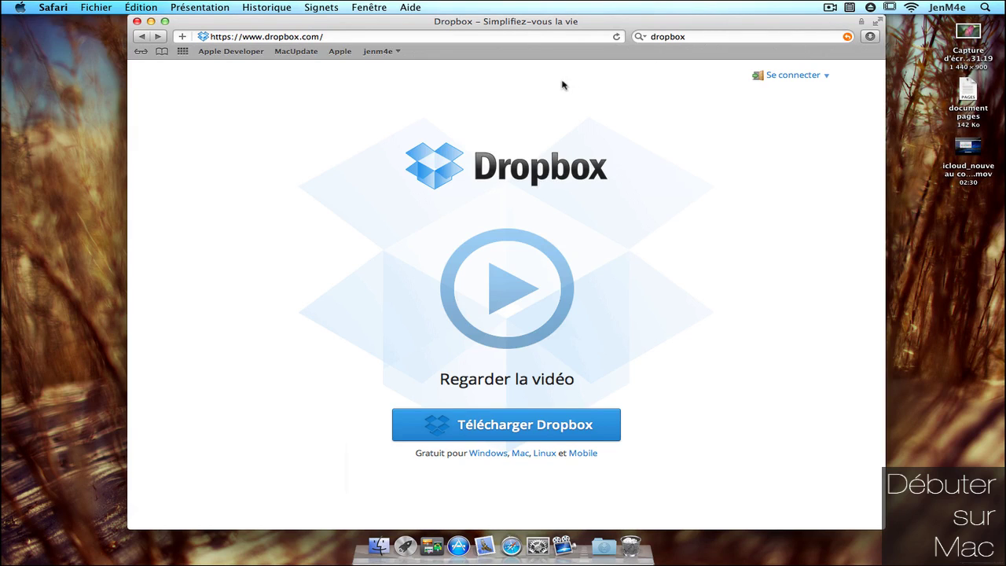
Download Dropbox from its website and open the page for creating an account.
click(508, 426)
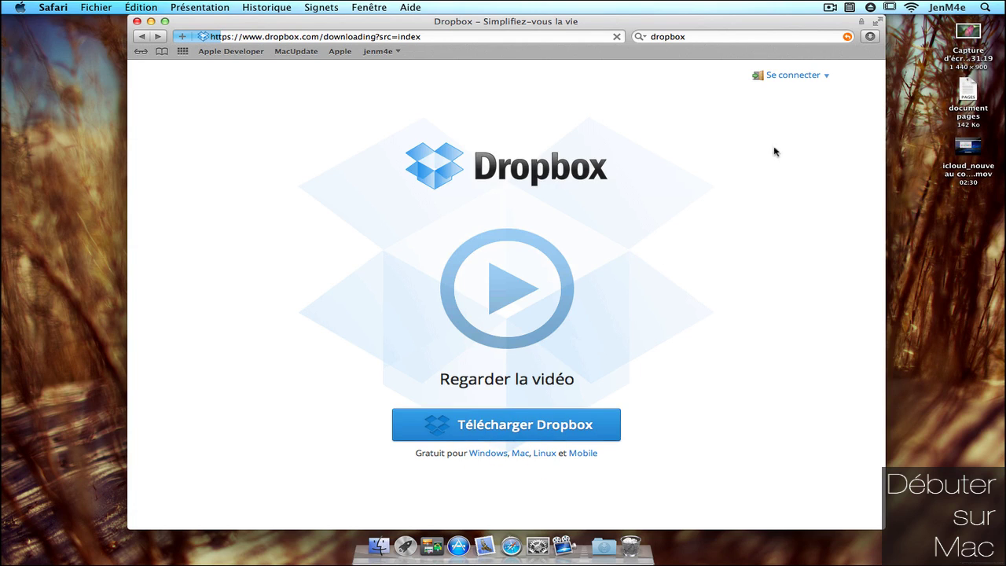
click(803, 77)
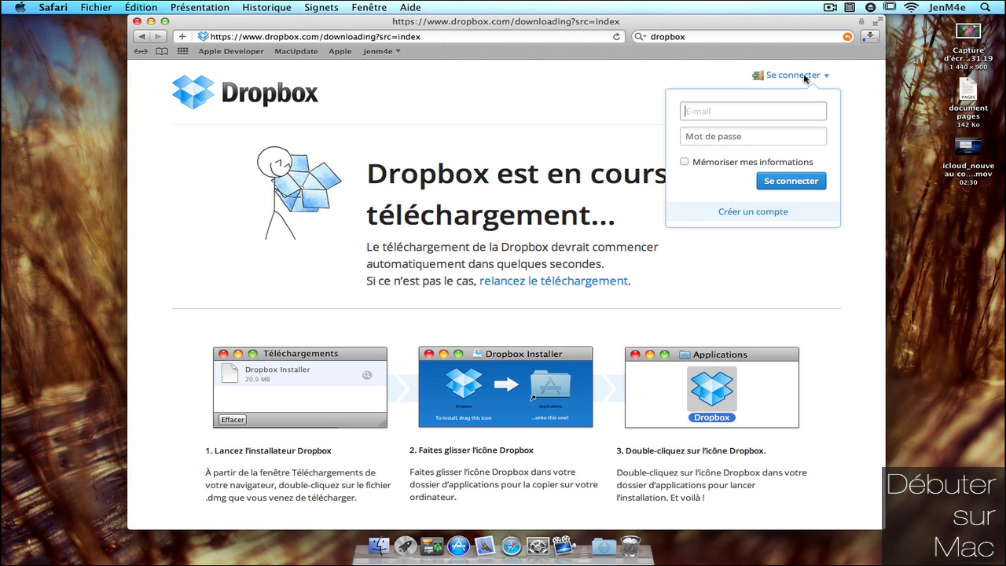
click(762, 217)
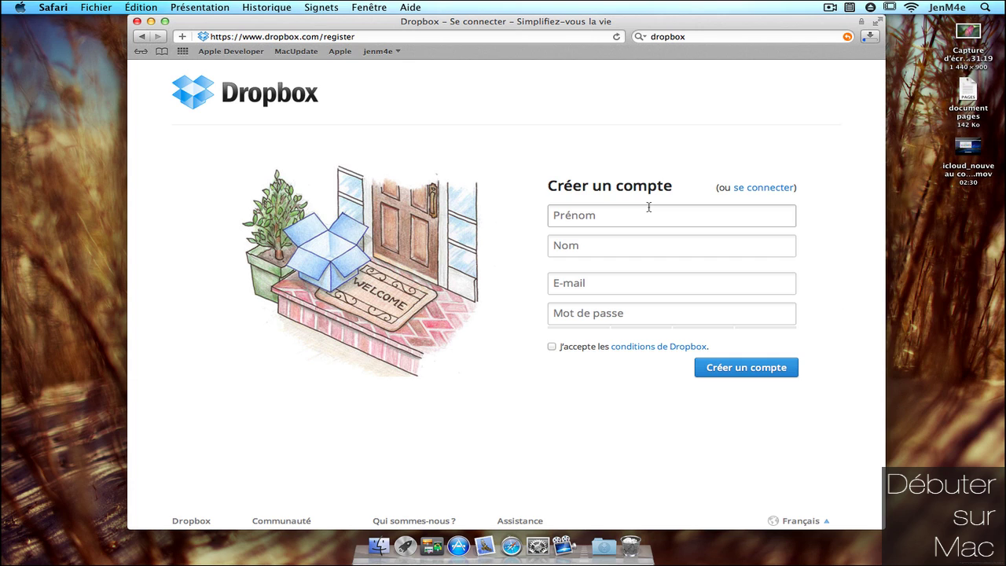
Open the downloaded Dropbox 1-1.2.52.dmg and minimize the browser window to bring the Dropbox Installer window forward.
click(870, 37)
click(795, 96)
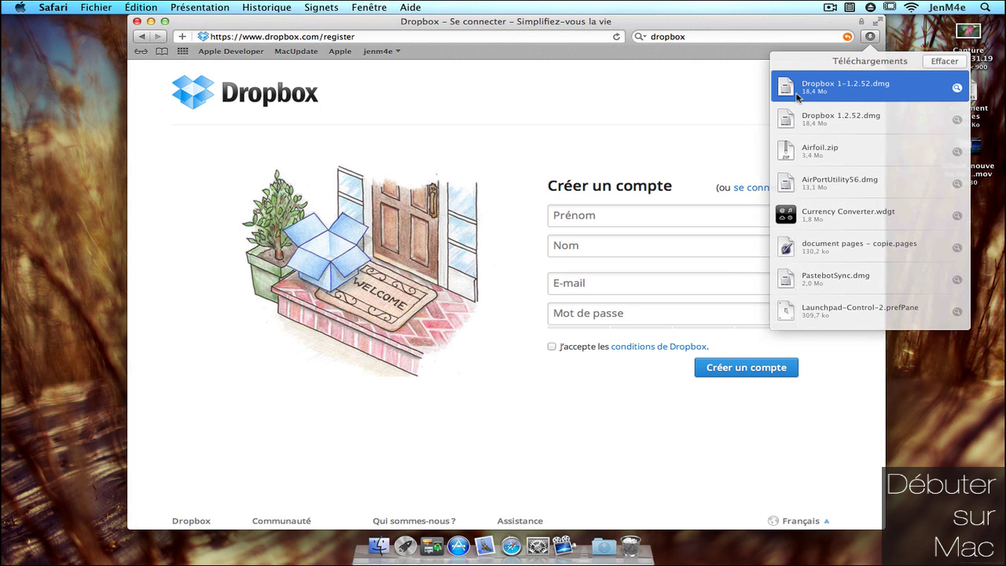
double_click(787, 89)
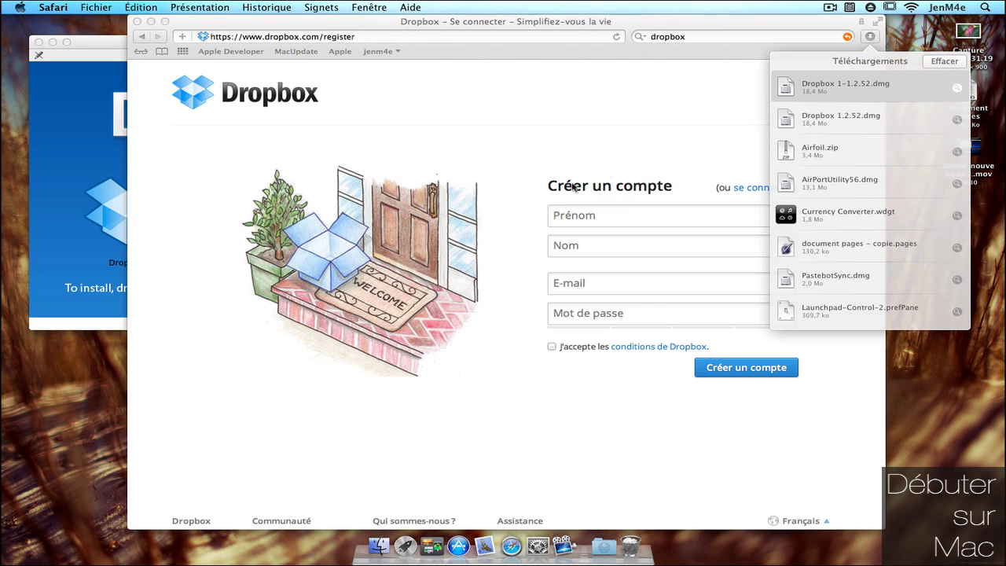
click(151, 21)
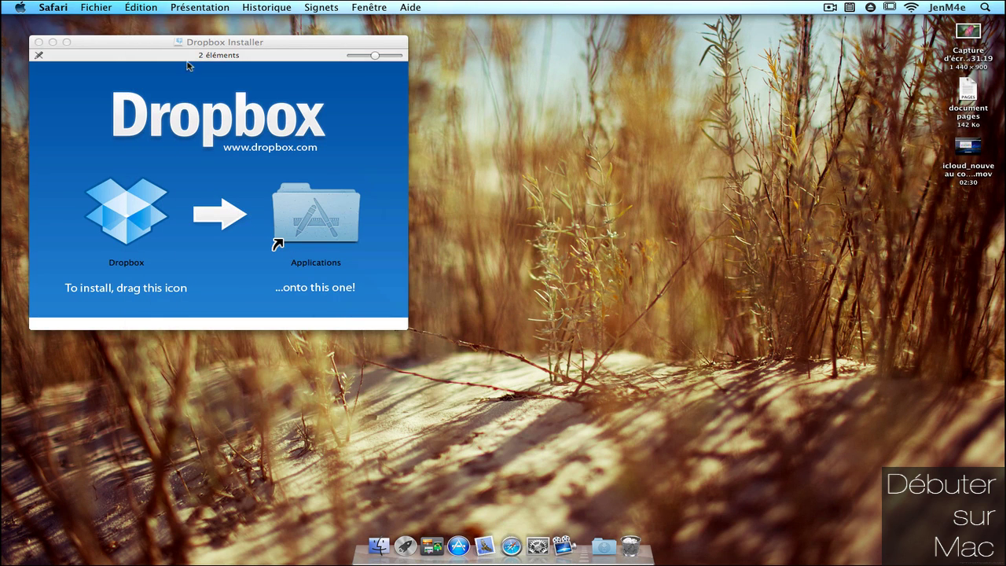
click(244, 41)
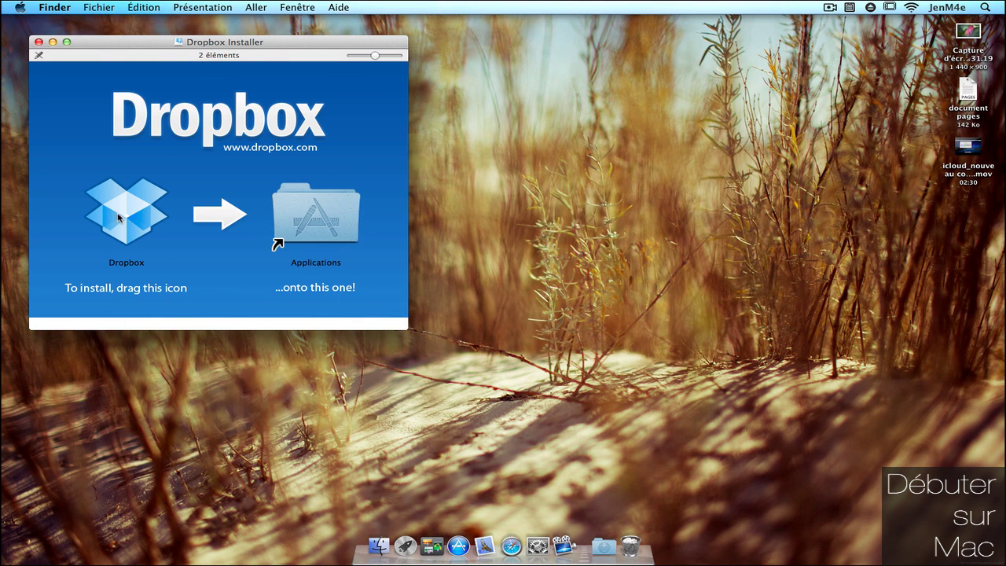
Copy Dropbox into the Applications folder, replacing the existing copy, and close the installer window.
drag(119, 218, 298, 224)
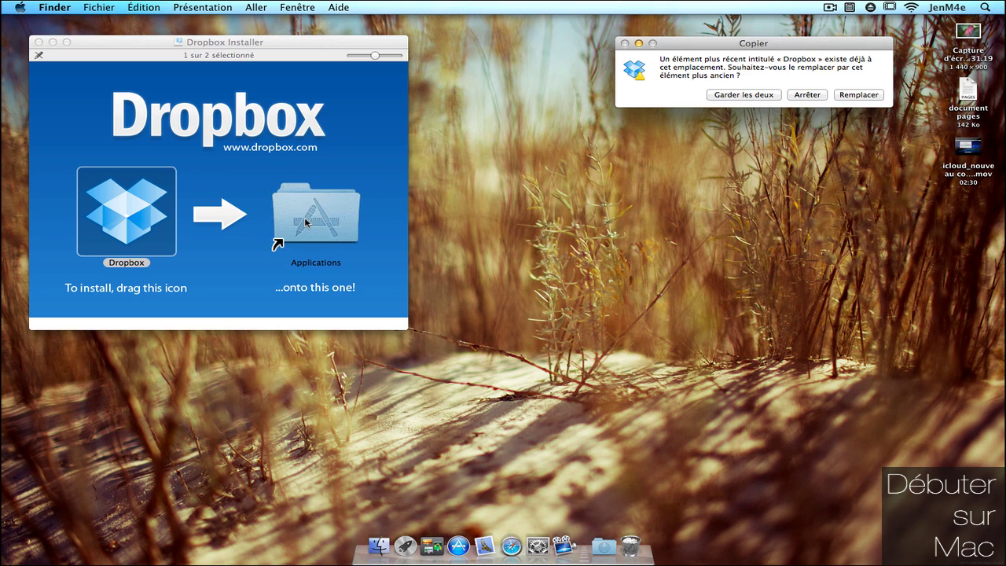
click(866, 95)
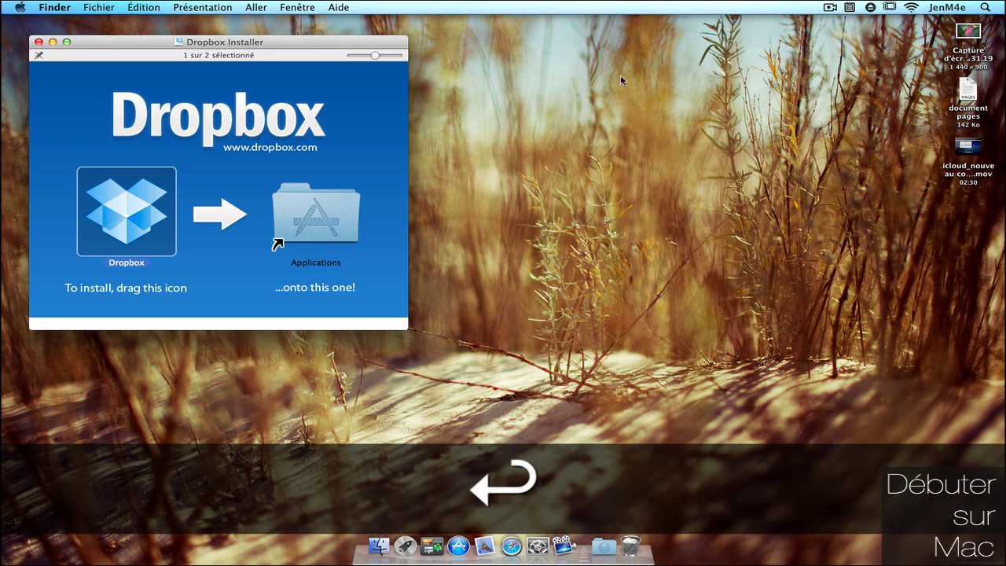
click(38, 42)
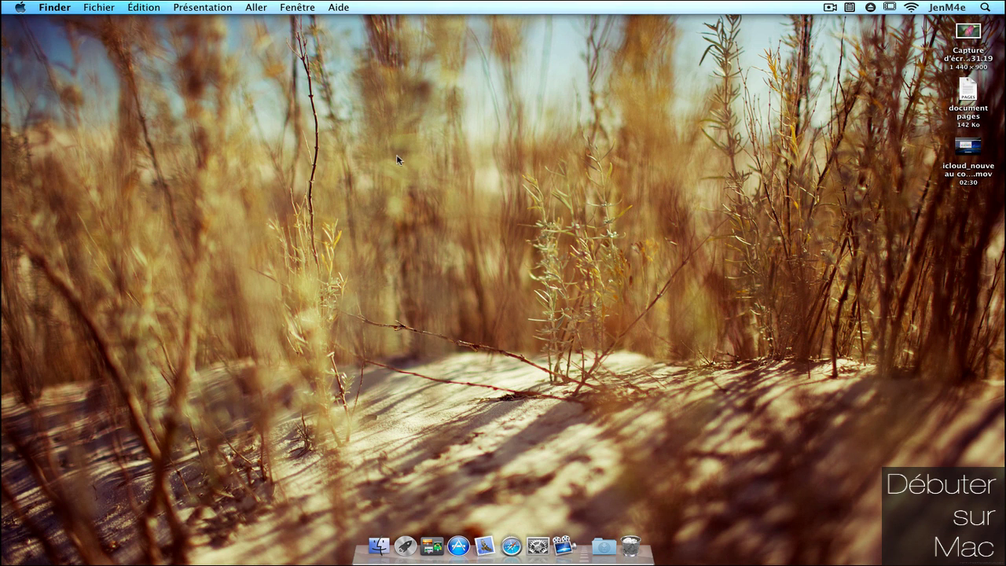
Search Spotlight for "drop" and launch the Dropbox application.
key(super+space)
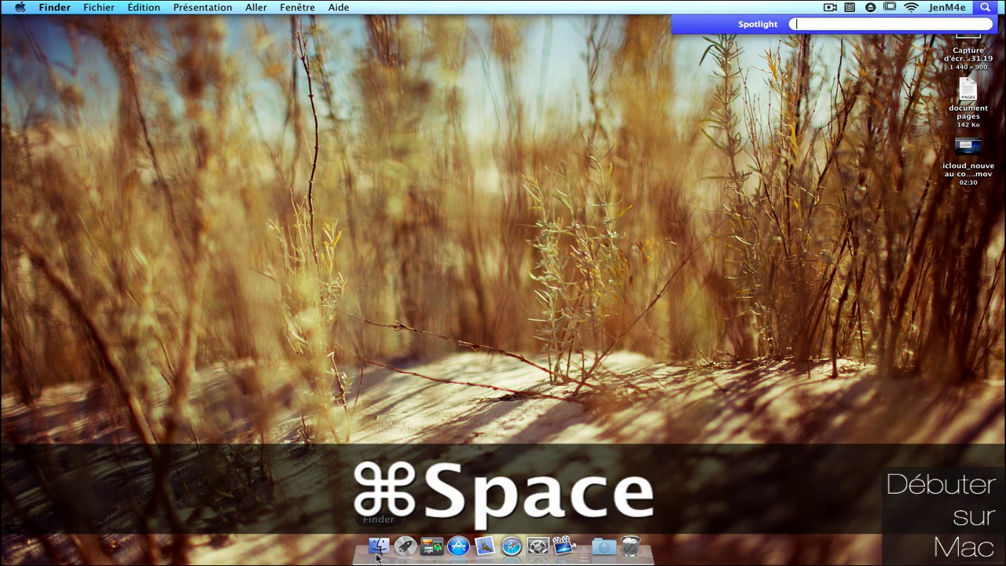
text(drop)
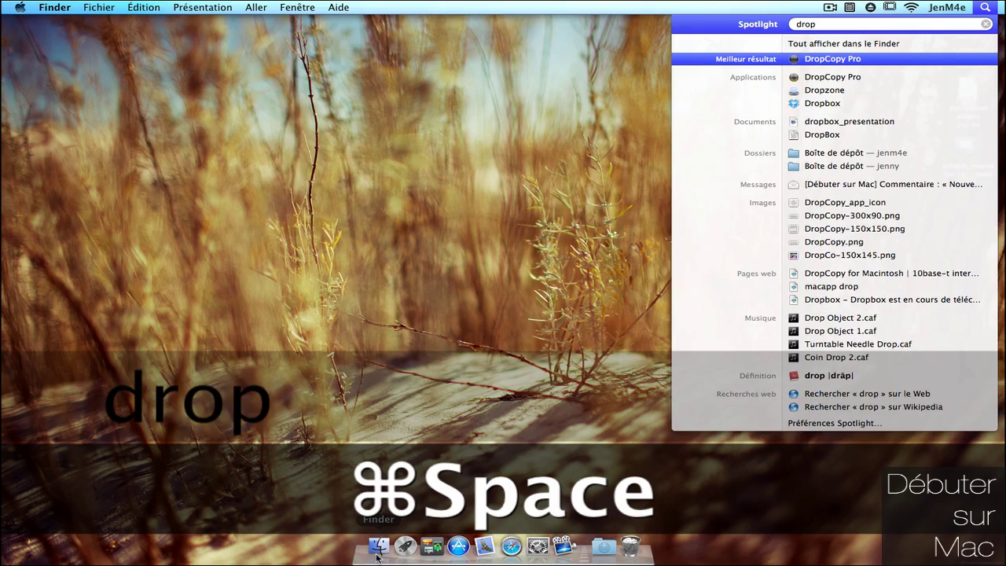
key(Down)
key(Down)
key(Down)
key(Return)
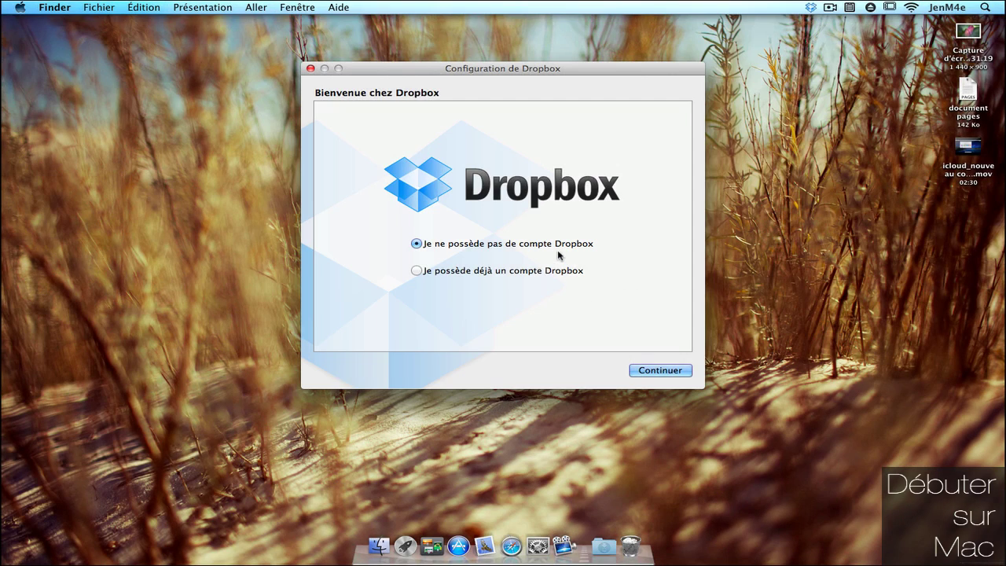
Look at the new-account form, go back, and continue the setup with an existing Dropbox account.
click(669, 372)
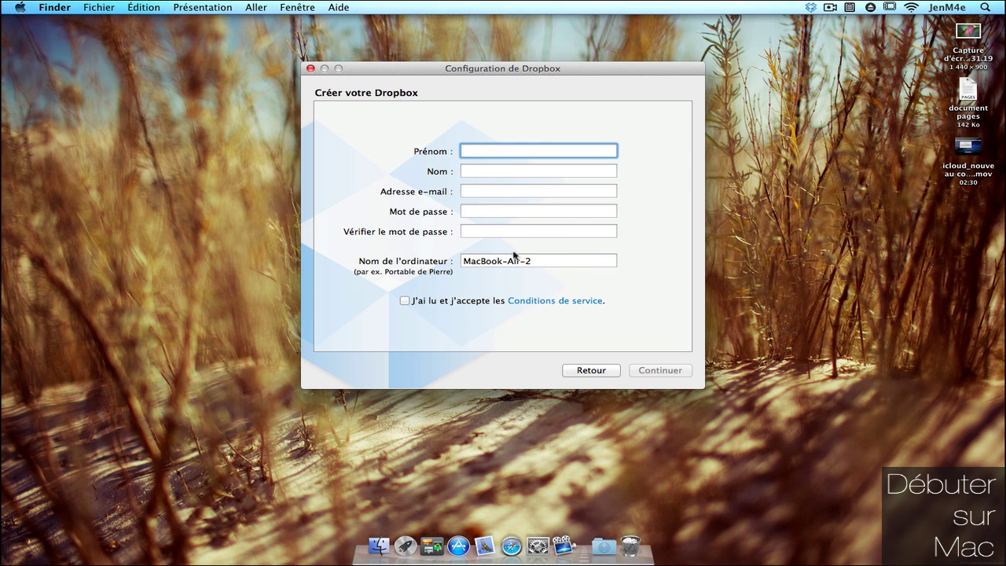
click(584, 371)
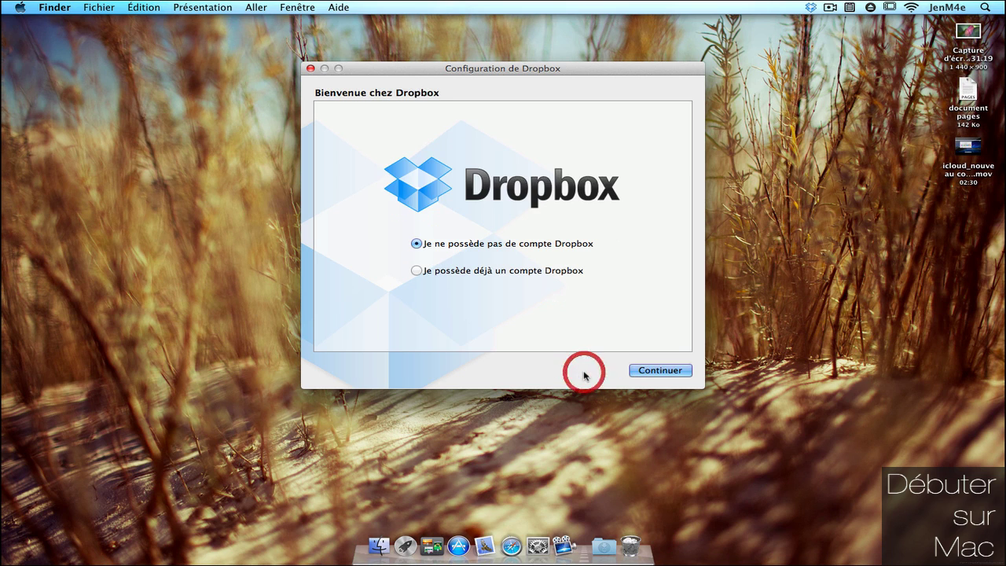
click(496, 271)
click(660, 370)
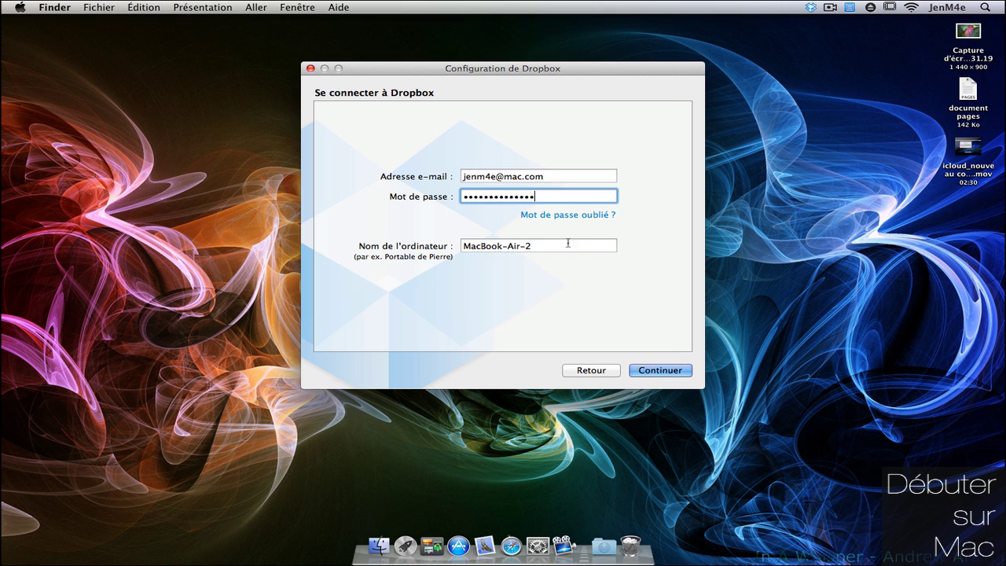
Set the computer name to MacBook-Air and submit the Dropbox sign-in.
click(569, 244)
key(Right)
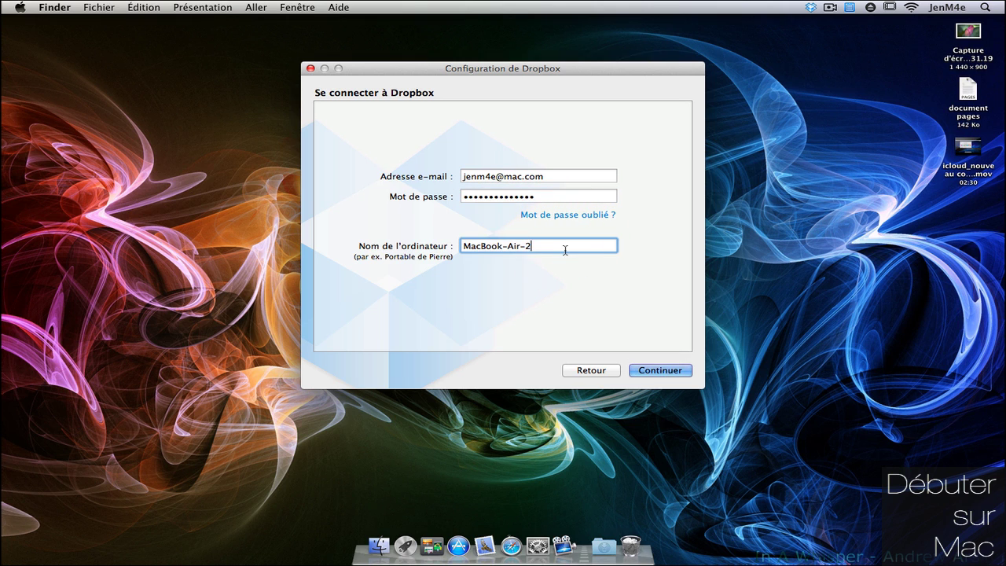
key(BackSpace)
key(BackSpace)
key(BackSpace)
text(r)
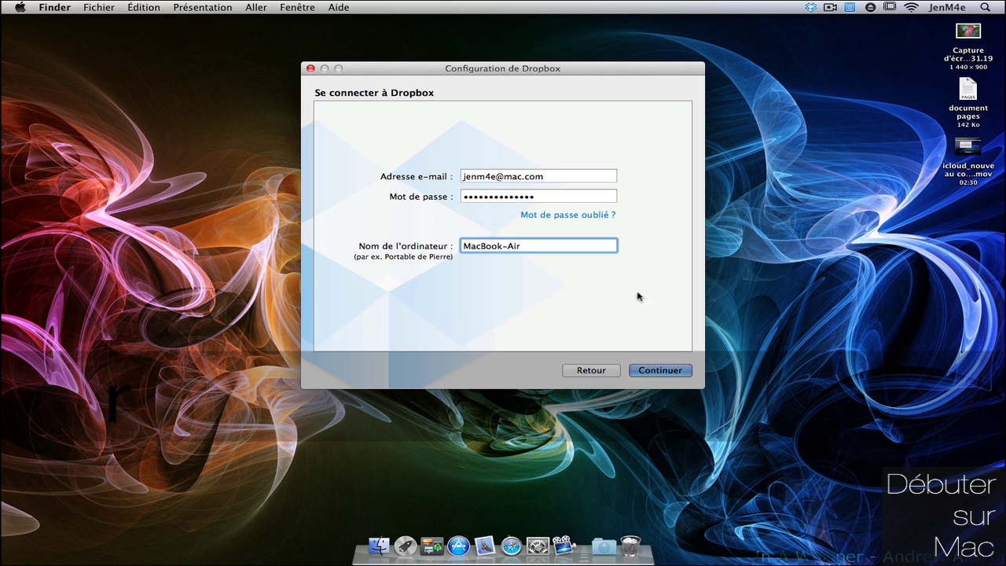
click(654, 375)
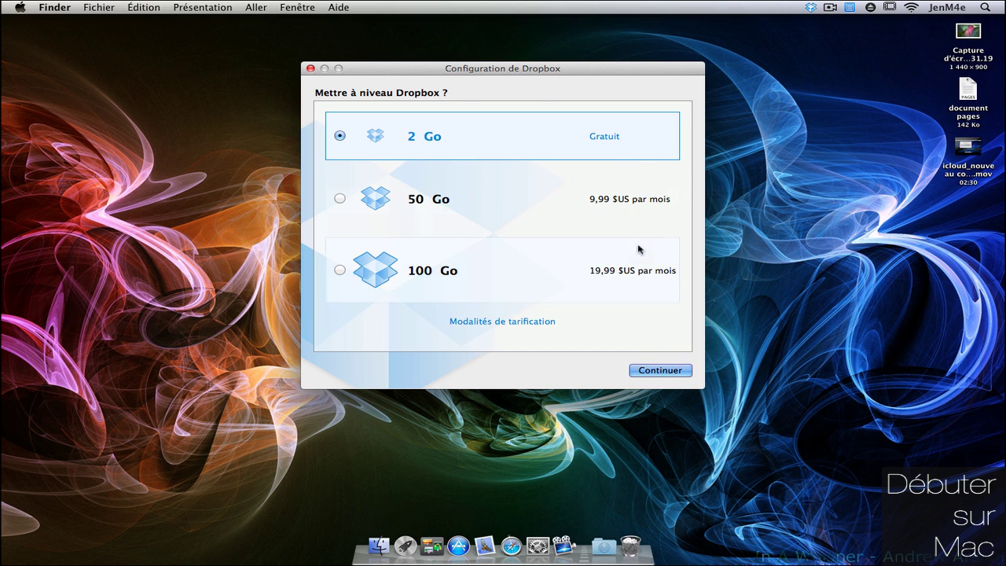
Configure Dropbox with the free 2 Go plan, the Avancé setup type, the home folder location and synchronization of all folders.
click(645, 370)
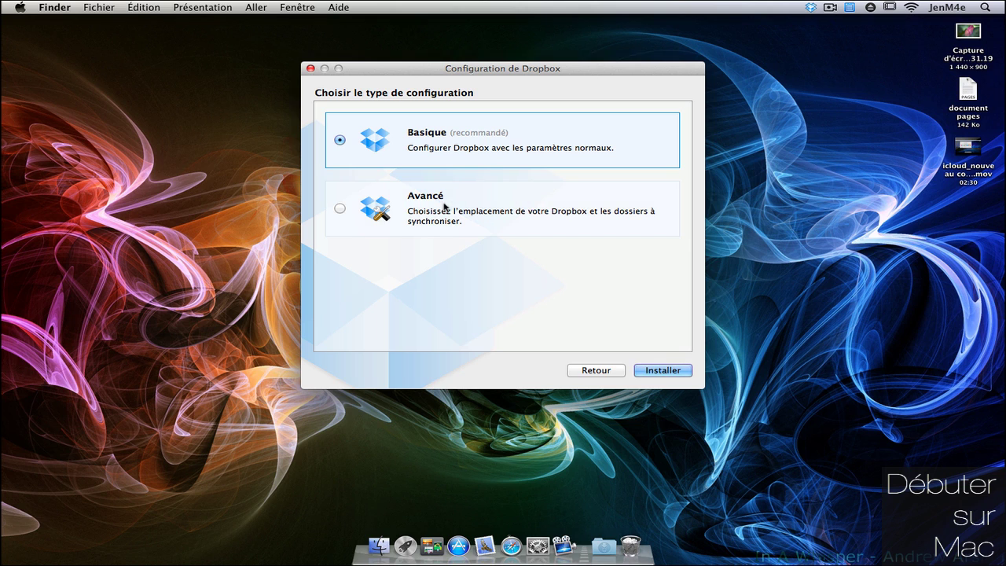
click(338, 209)
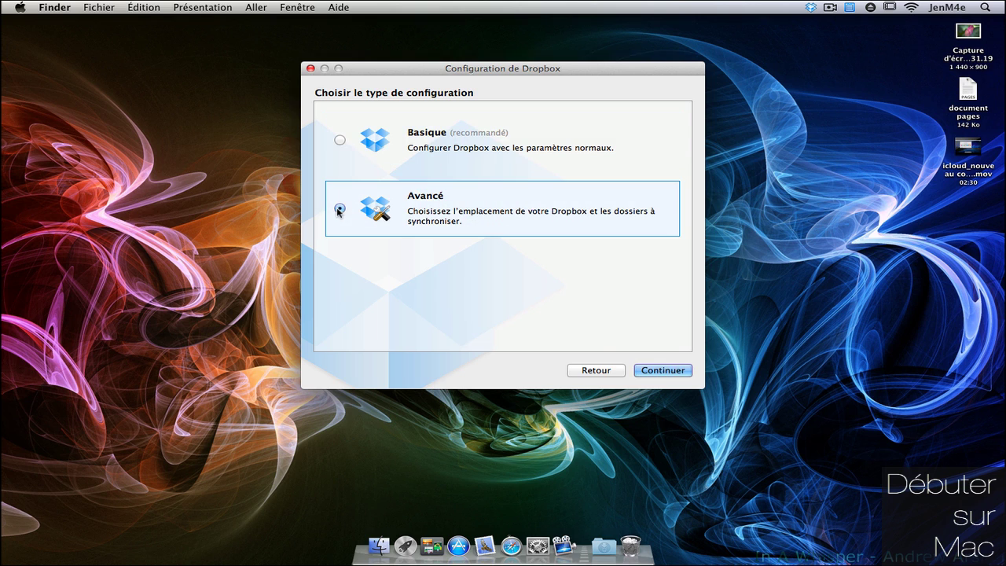
click(677, 373)
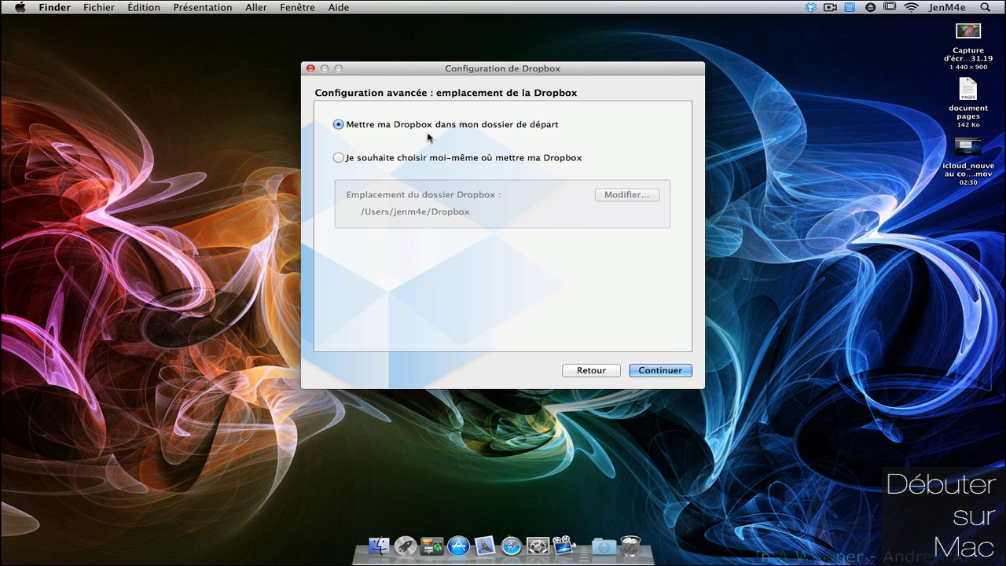
click(660, 370)
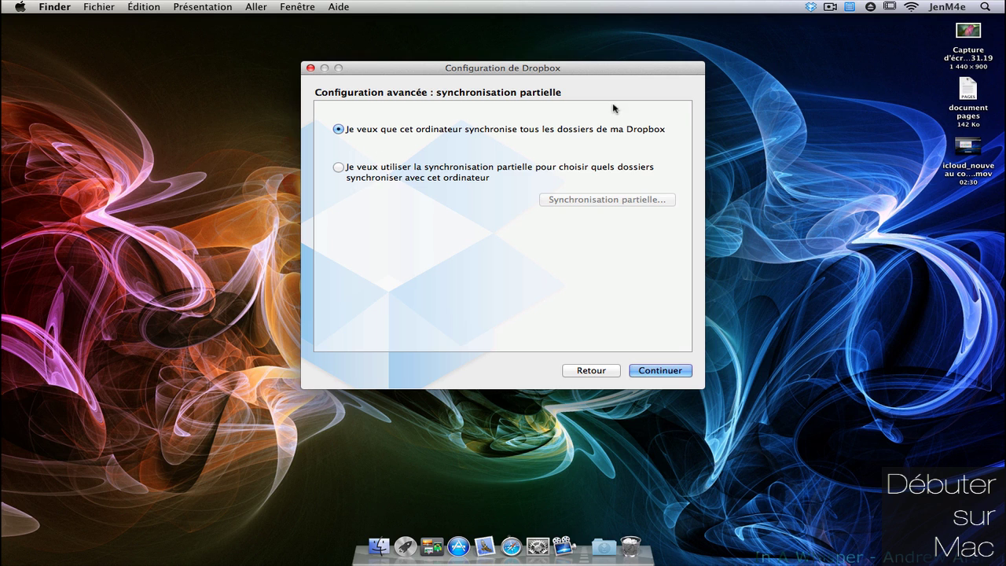
click(674, 373)
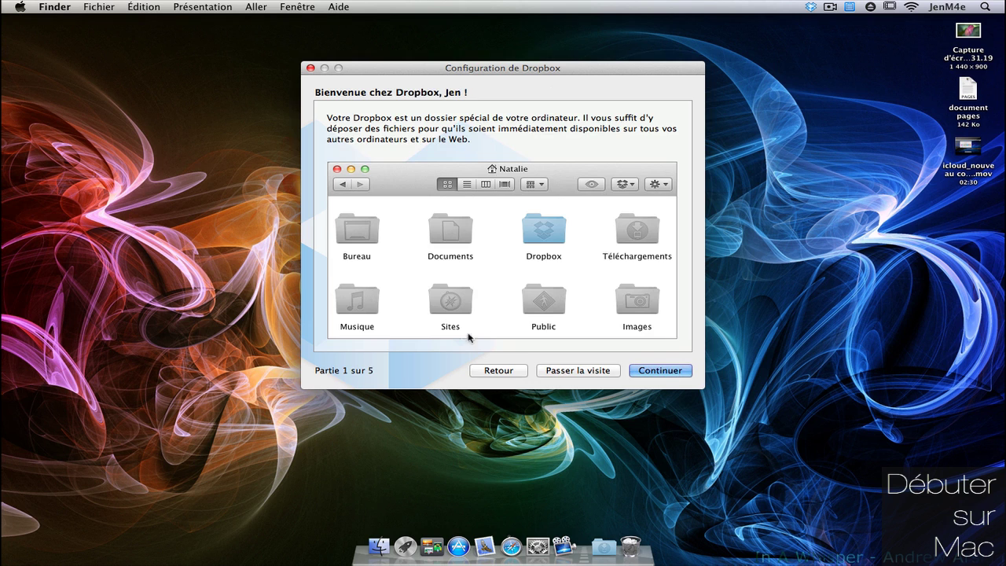
Go through the remaining parts of the Dropbox welcome tour and finish the setup.
click(664, 375)
click(665, 375)
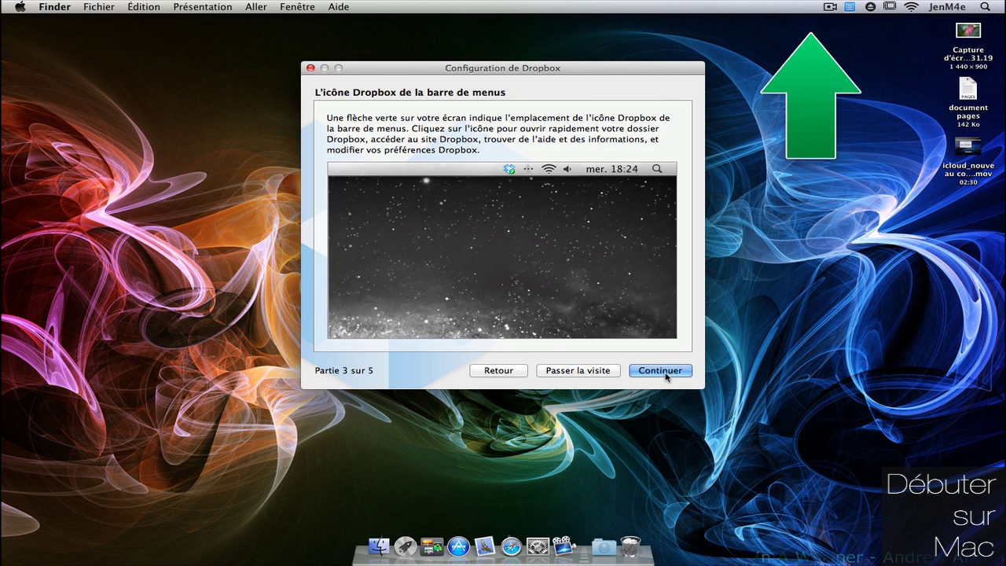
click(665, 374)
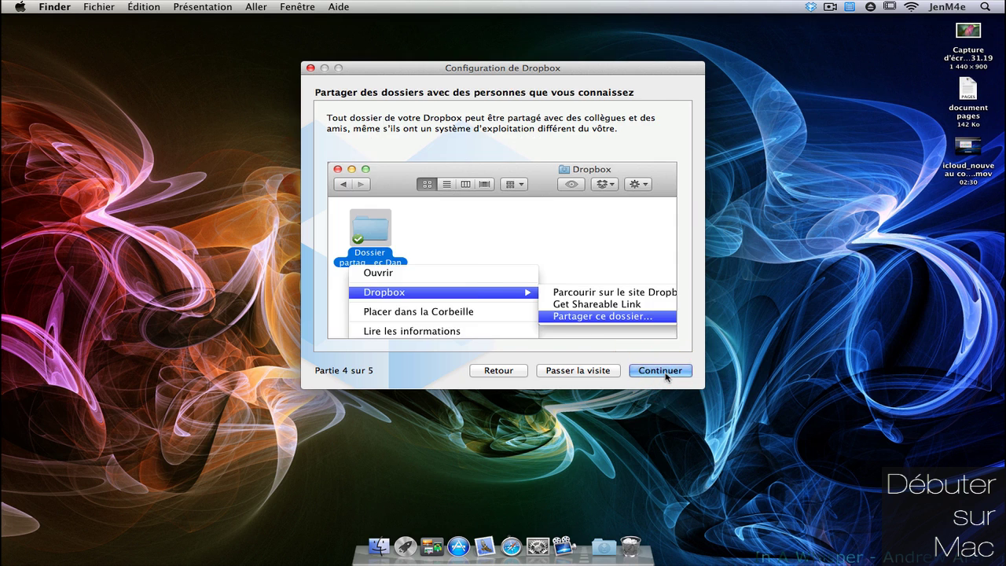
click(665, 375)
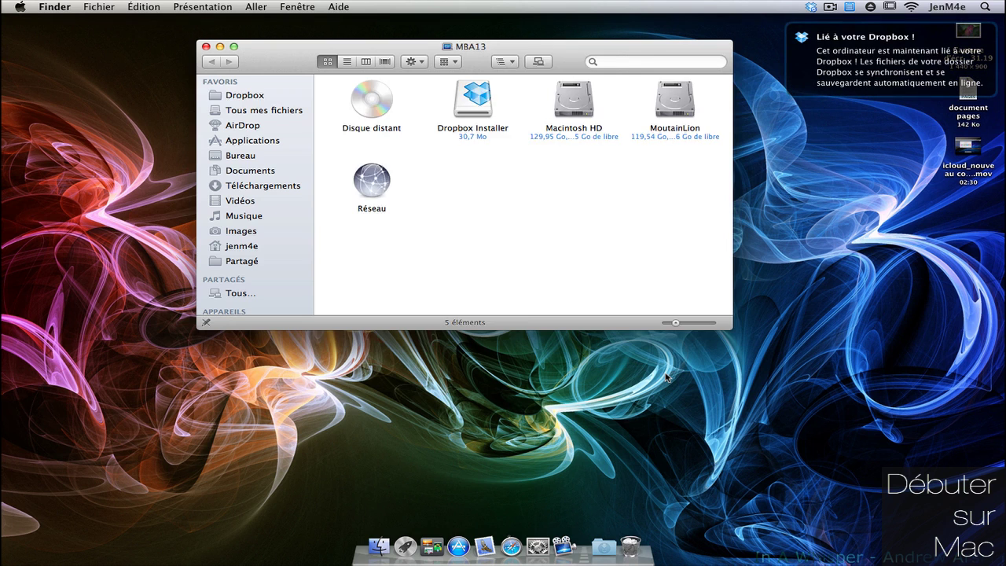
Check the sync status and the available commands in Dropbox's menu bar menu.
mouse_move(872, 91)
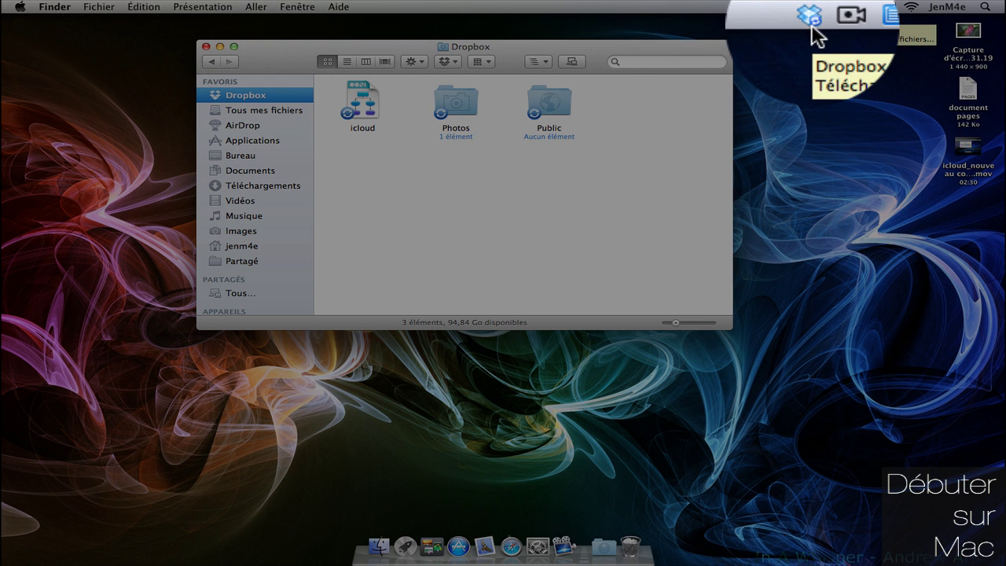
click(809, 16)
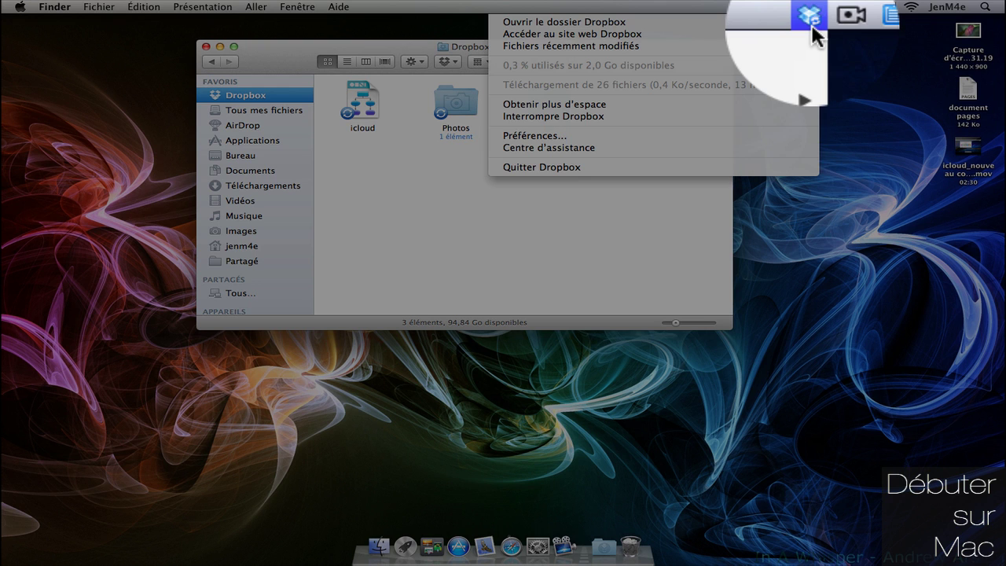
click(811, 24)
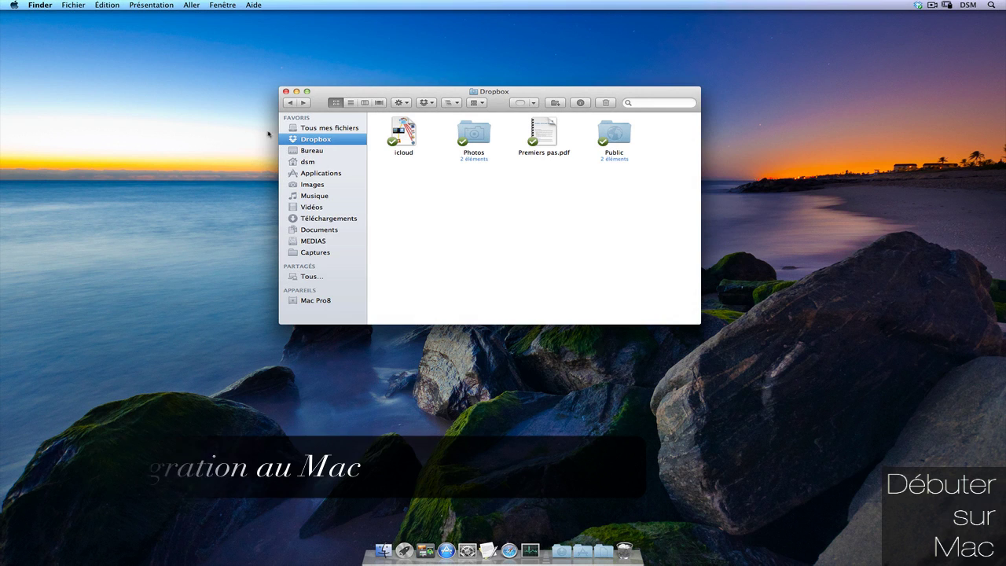
Reposition the Dropbox Finder window and show the contents of the Dropbox folder inside the home folder.
drag(467, 91, 507, 83)
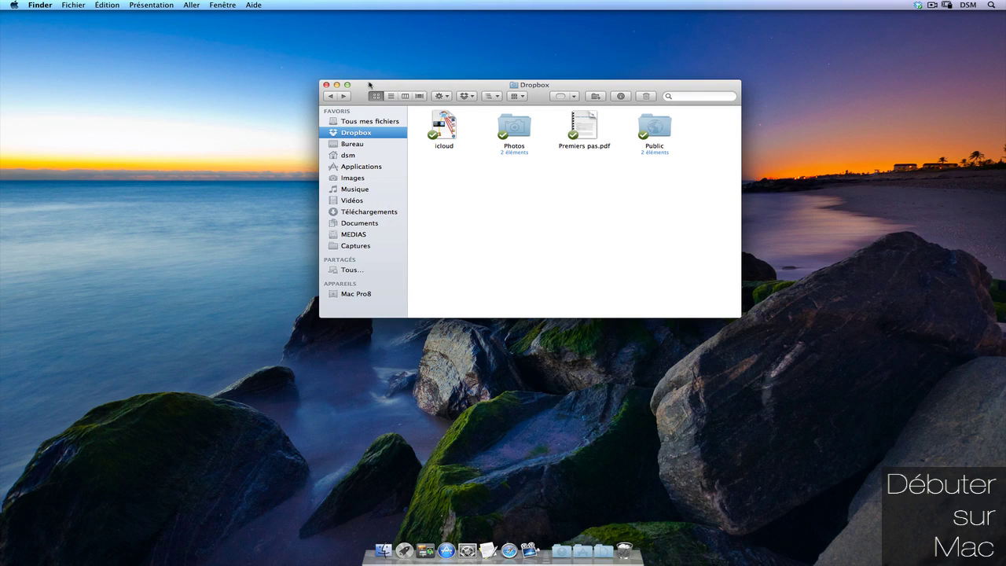
drag(369, 84, 380, 79)
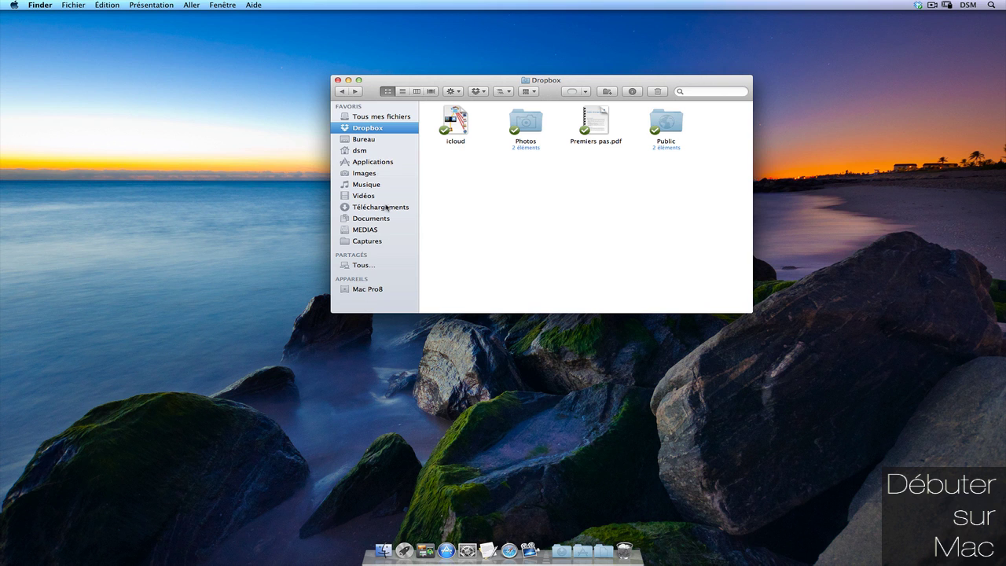
right_click(376, 130)
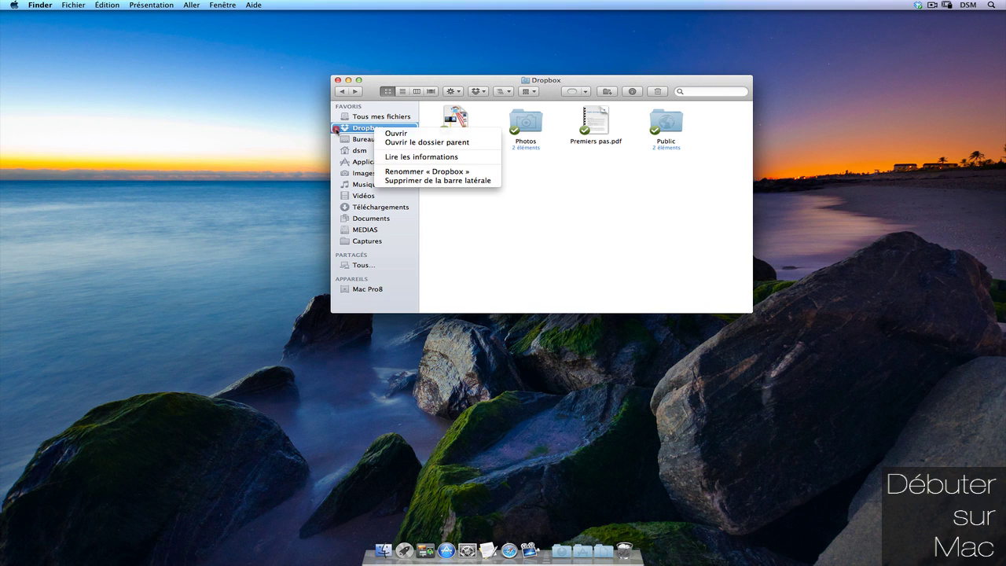
click(259, 163)
click(378, 151)
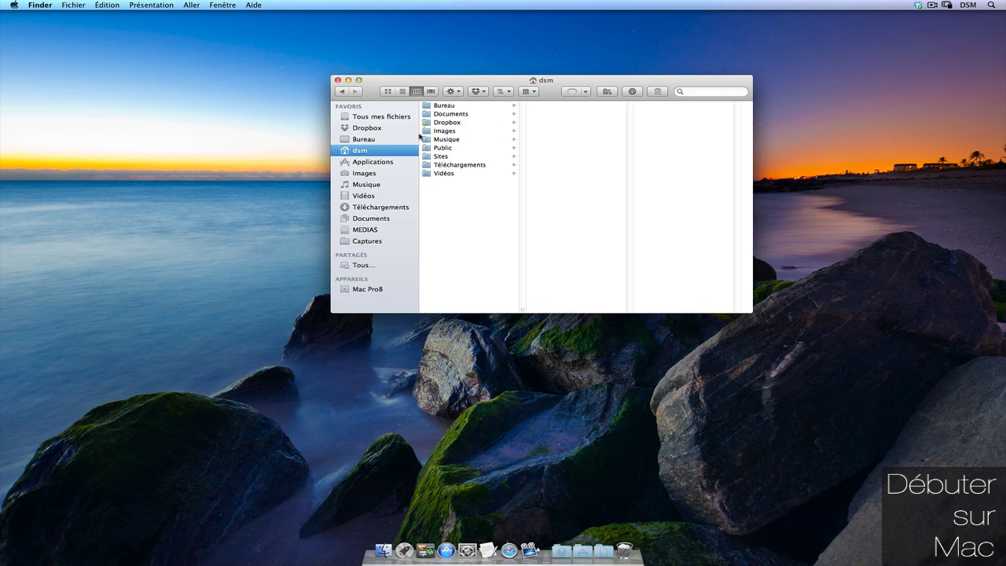
click(449, 122)
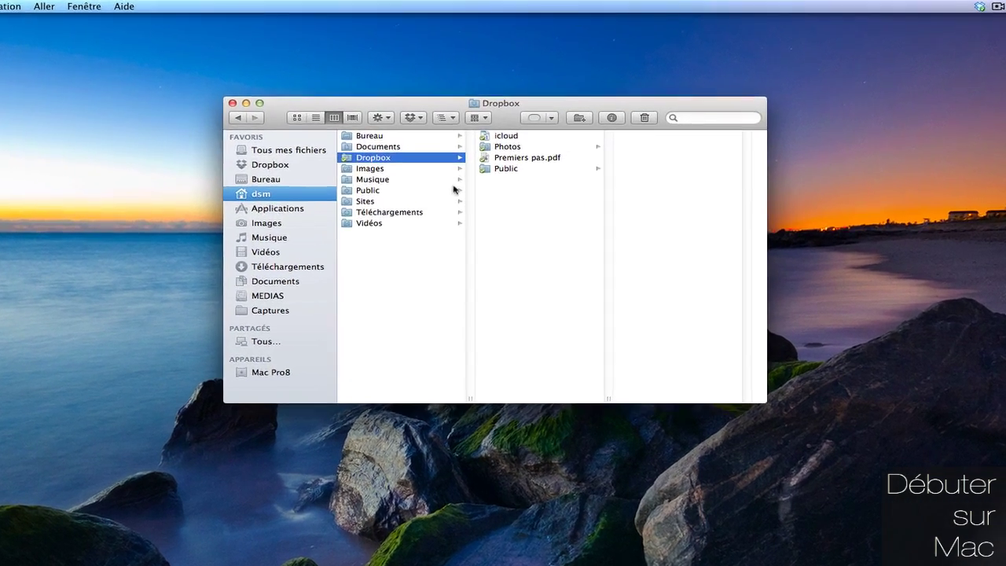
Preview the Dropbox folder's details with Quick Look, close the preview and reposition the Finder window slightly.
key(space)
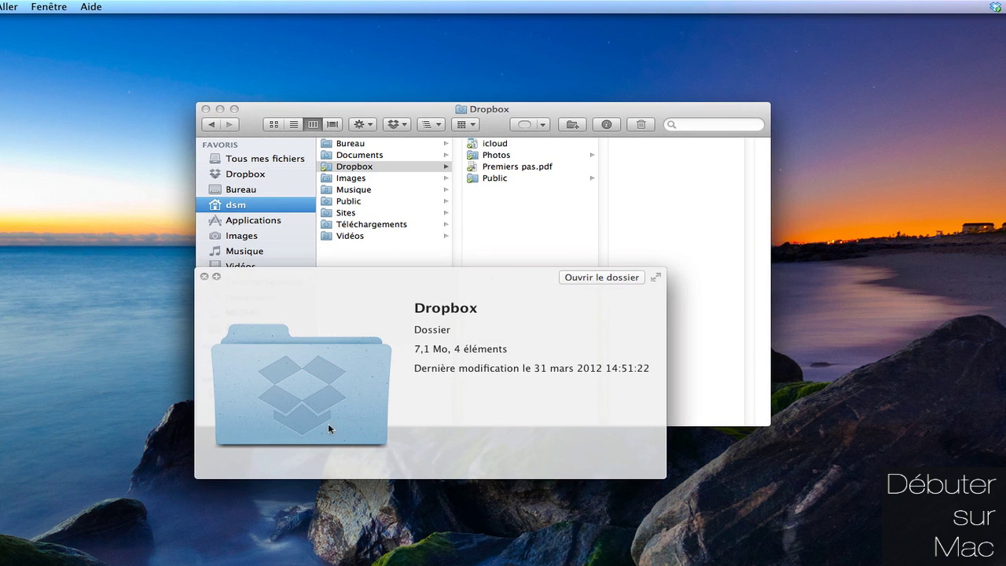
key(space)
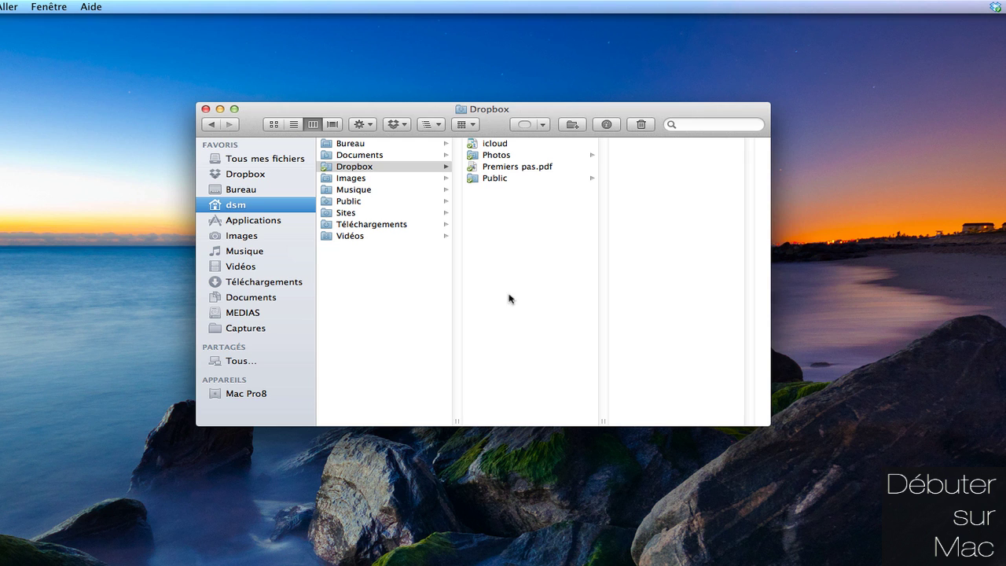
drag(554, 110, 544, 109)
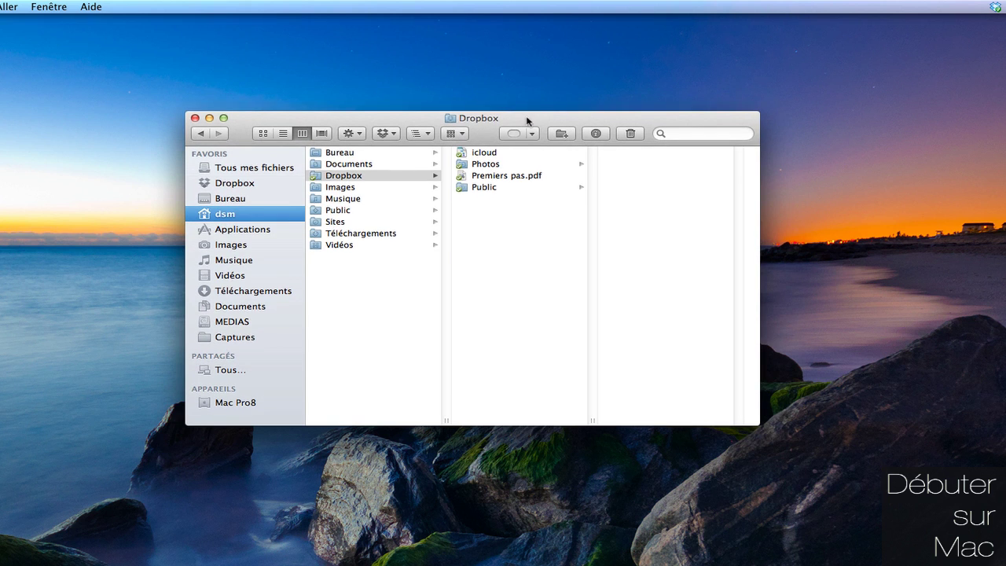
drag(528, 110, 537, 118)
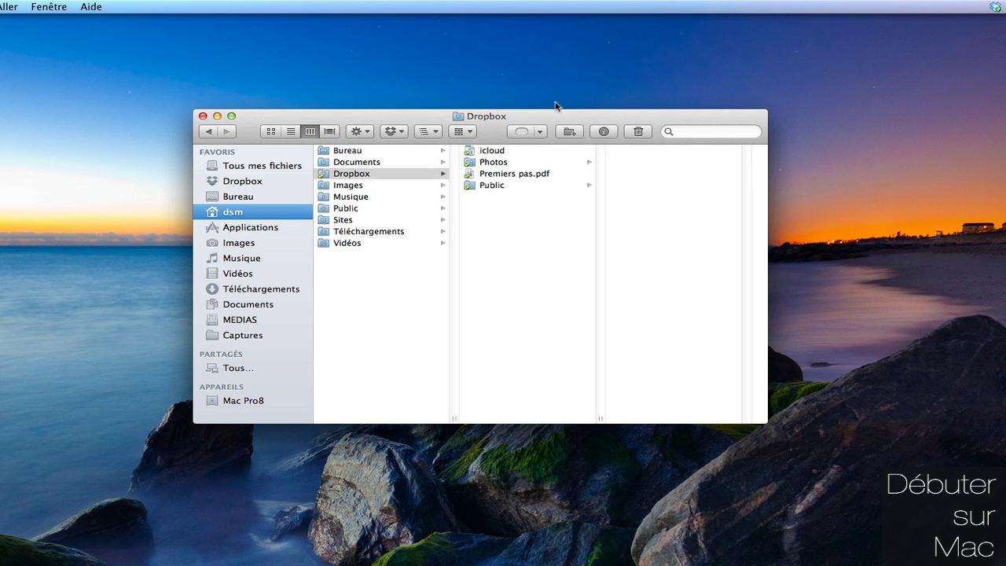
Browse Dropbox's Photos folder, viewing the text file that explains its use and the contents of Sample Album.
click(504, 164)
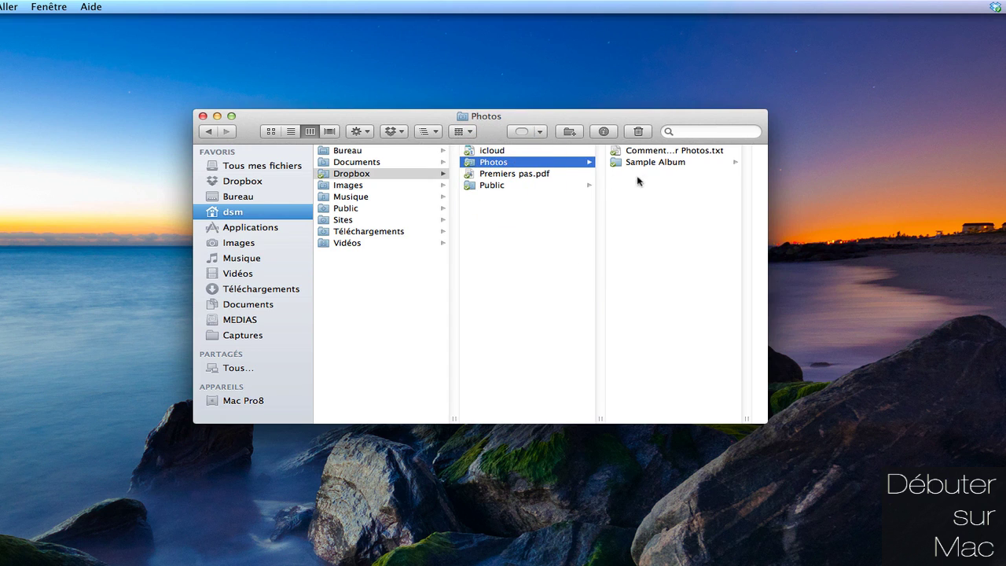
click(662, 163)
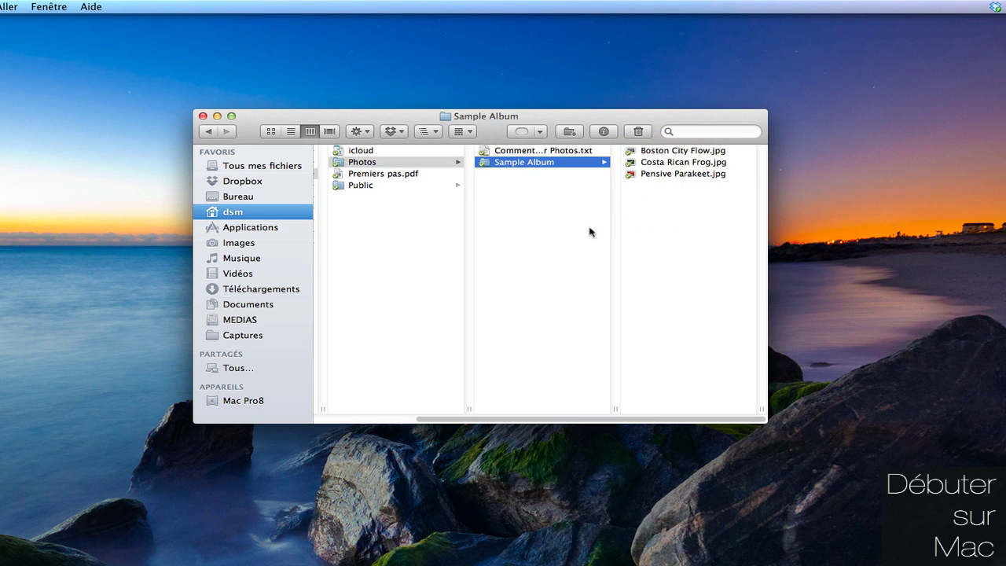
click(568, 151)
click(768, 208)
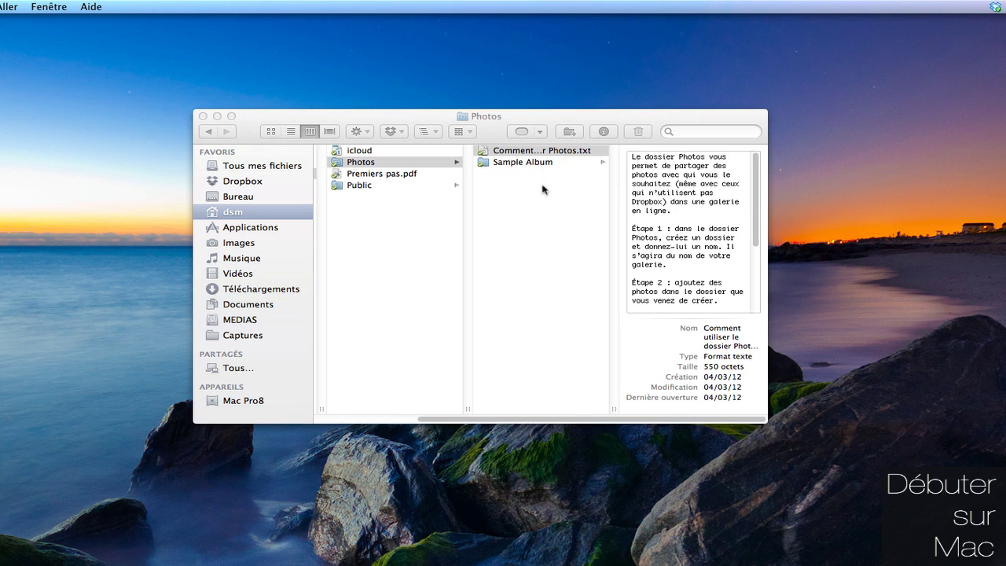
click(337, 162)
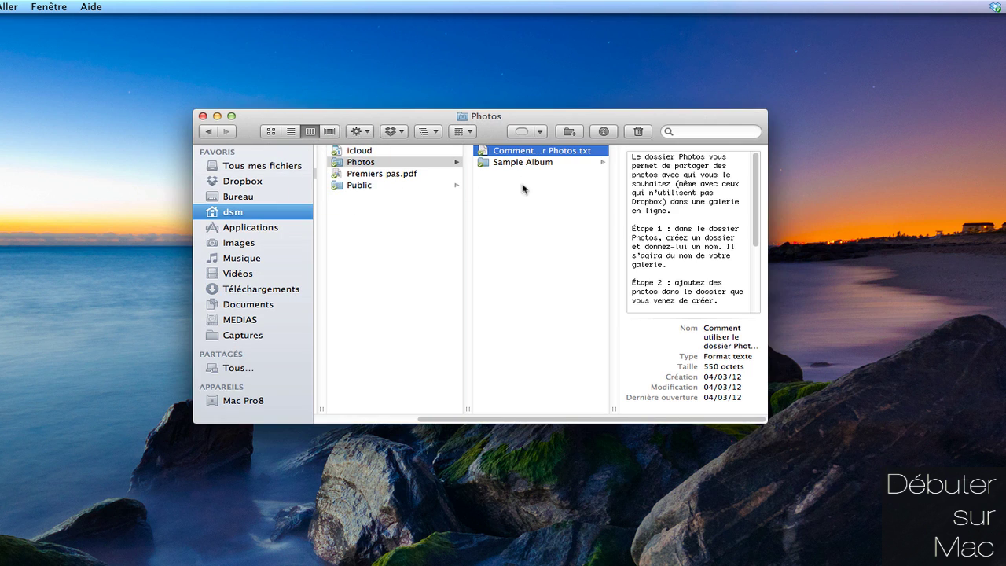
click(487, 162)
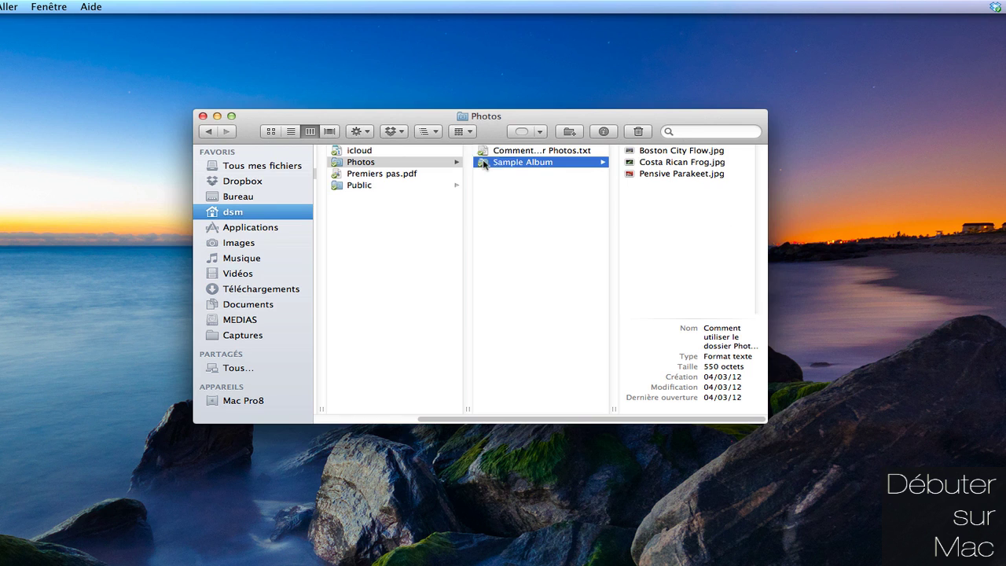
Preview the Sample Album pictures with Quick Look, from Boston City Flow.jpg to Pensive Parakeet.jpg, and close the preview.
click(689, 151)
key(space)
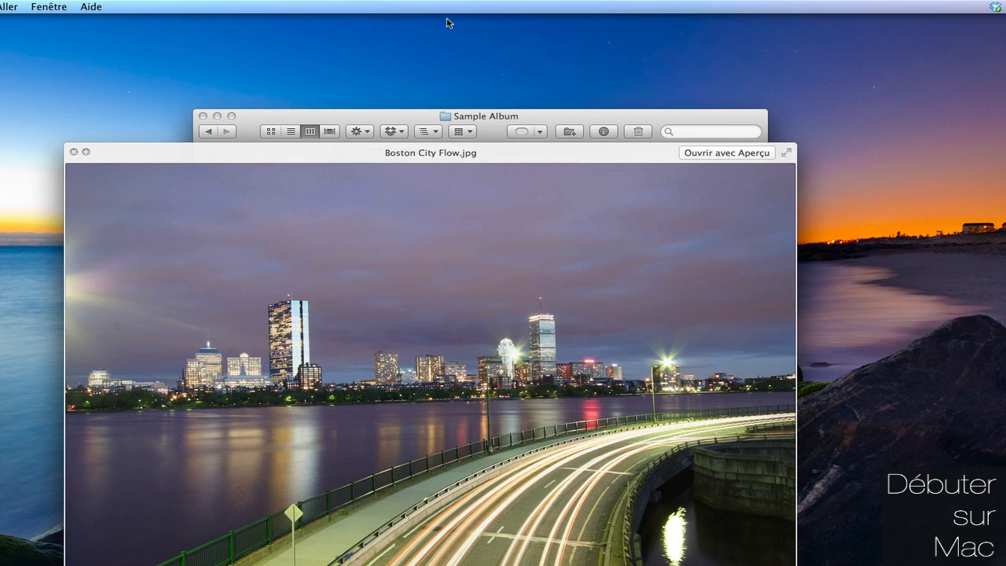
key(Down)
key(space)
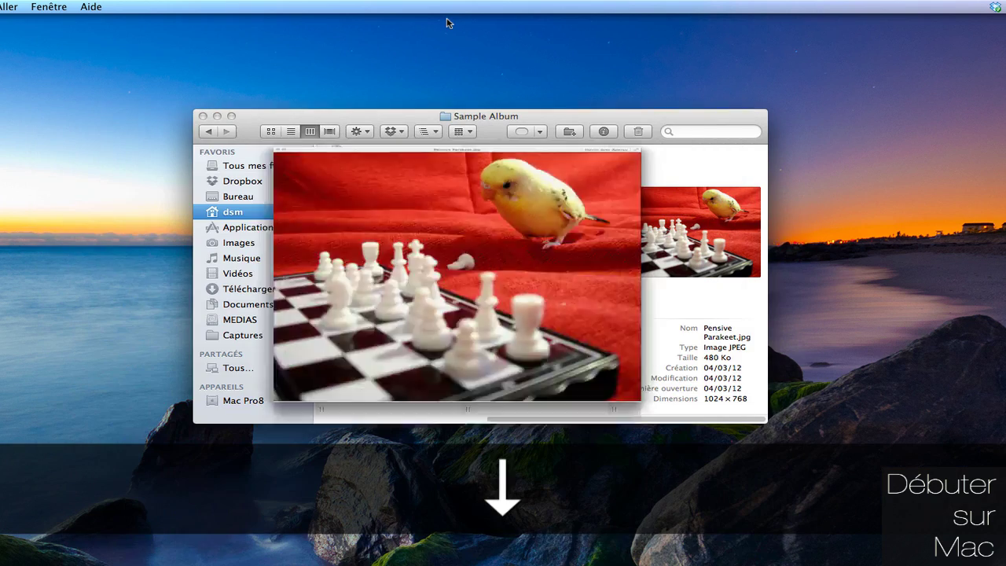
Move the Finder window aside and preview Premiers pas.pdf from the Dropbox folder with Quick Look.
drag(405, 109, 591, 15)
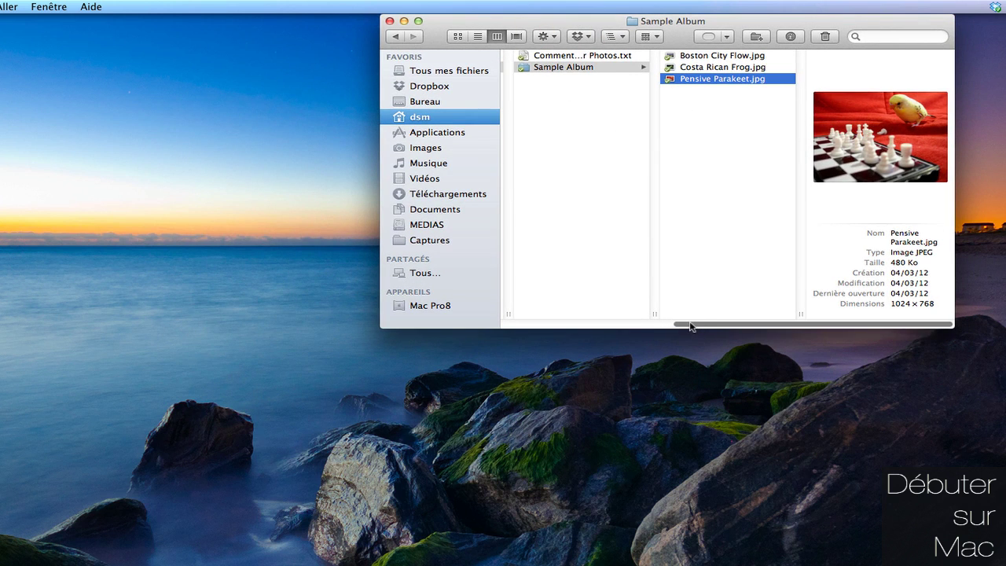
drag(690, 326, 516, 314)
click(707, 79)
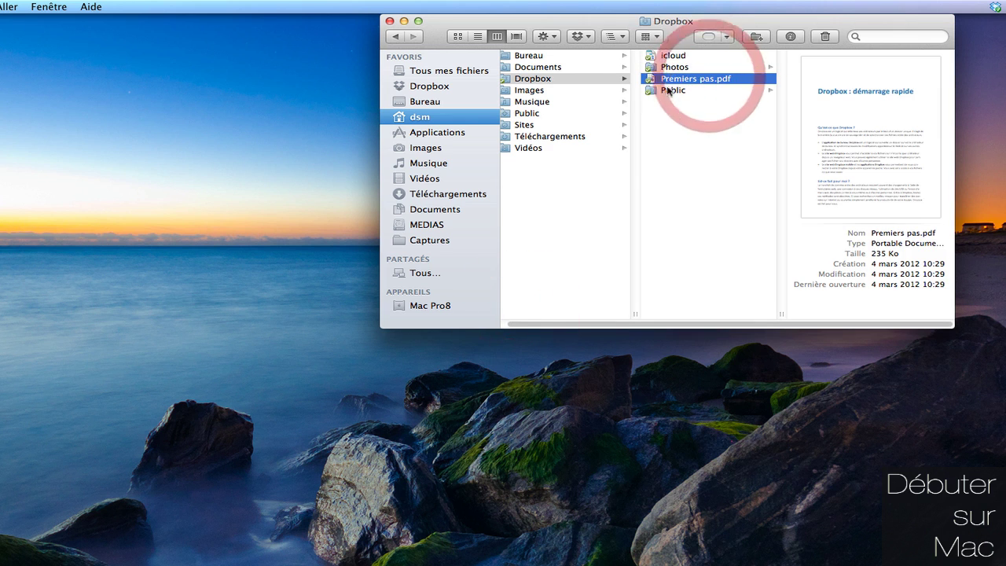
key(space)
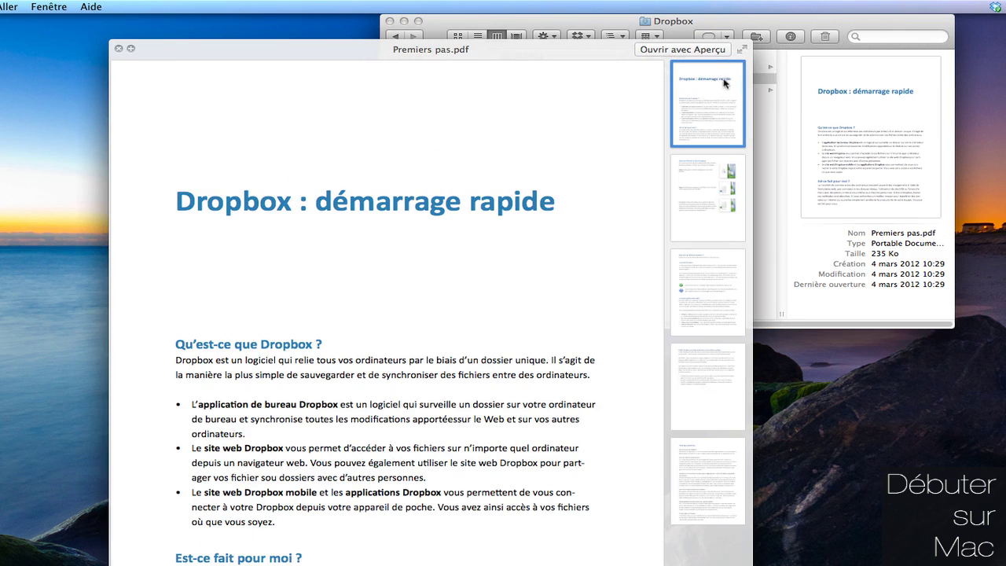
key(space)
Show the contents of Dropbox's Public folder and preview its screenshot image and its explanatory text file.
click(685, 89)
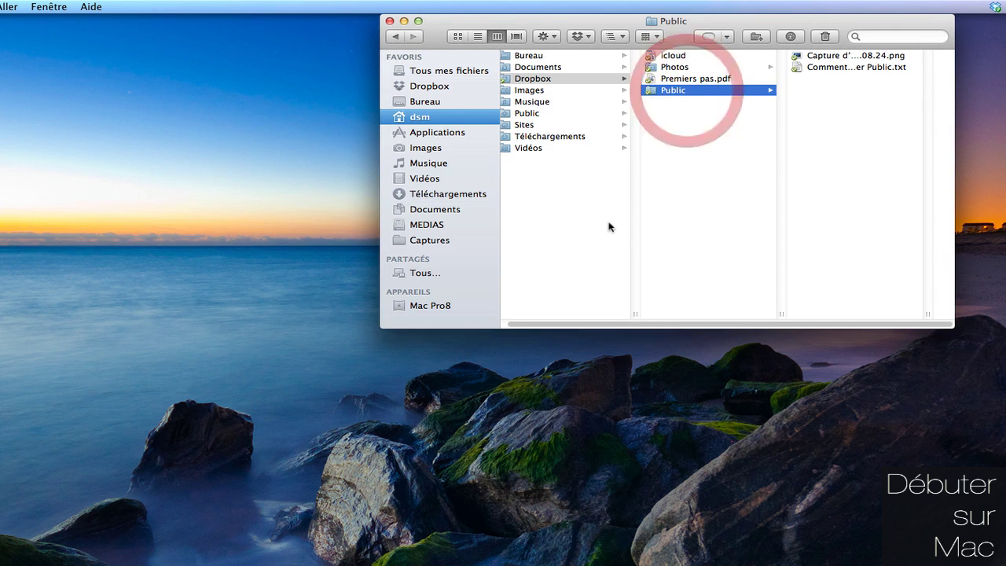
click(864, 56)
key(space)
key(space)
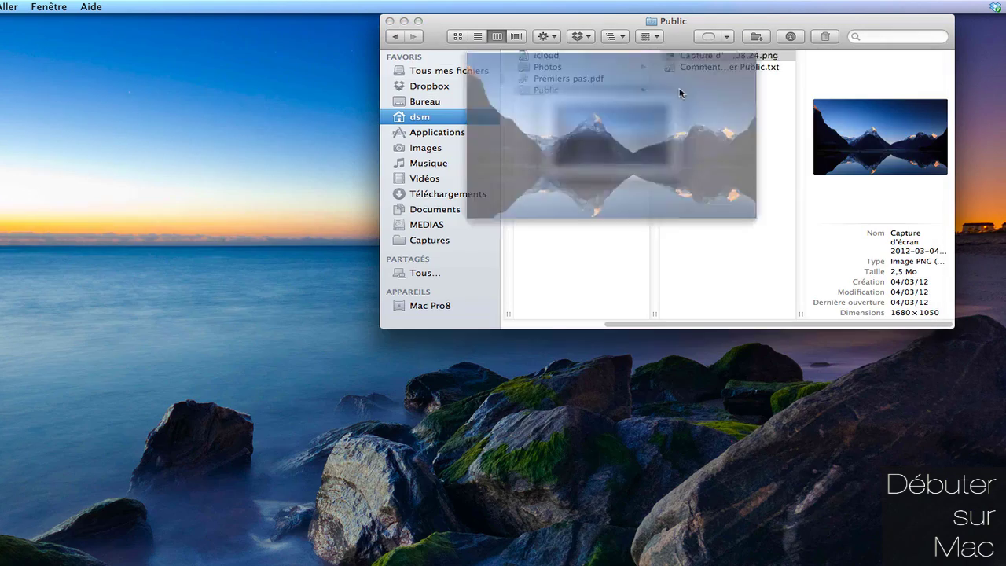
click(711, 67)
key(space)
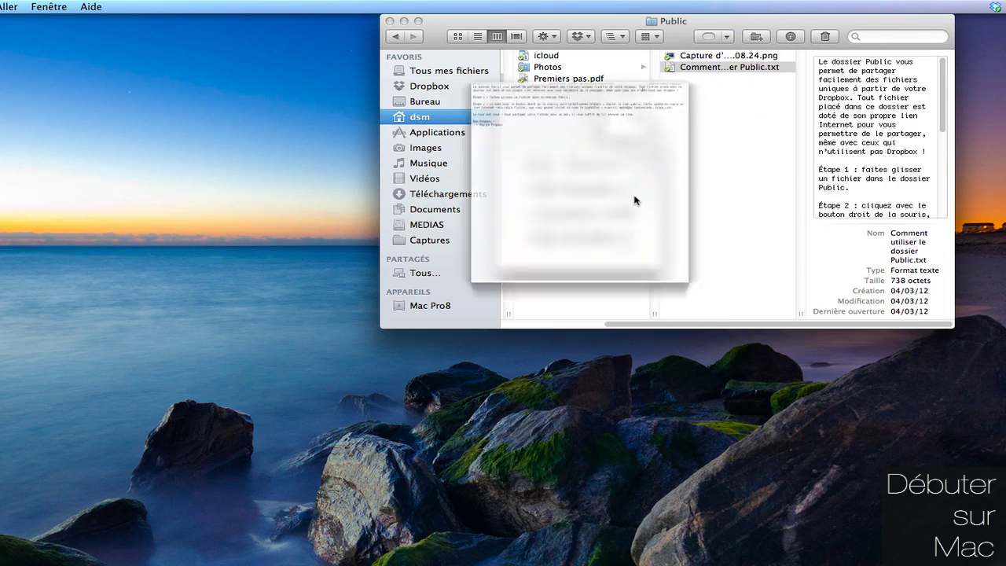
key(space)
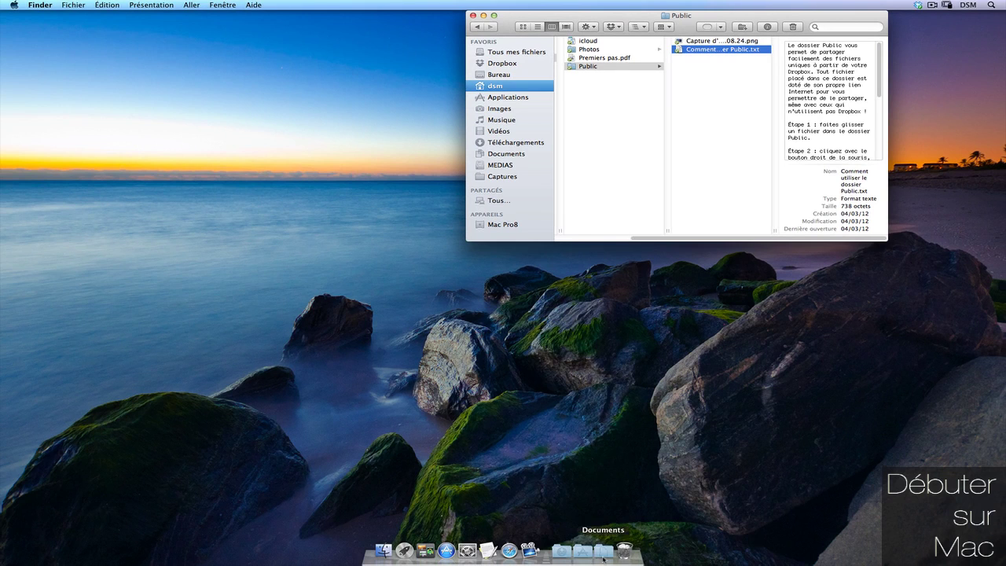
Open the Documents folder in a separate Finder window and move Pile Documents.pdf from it into the Dropbox folder.
click(603, 552)
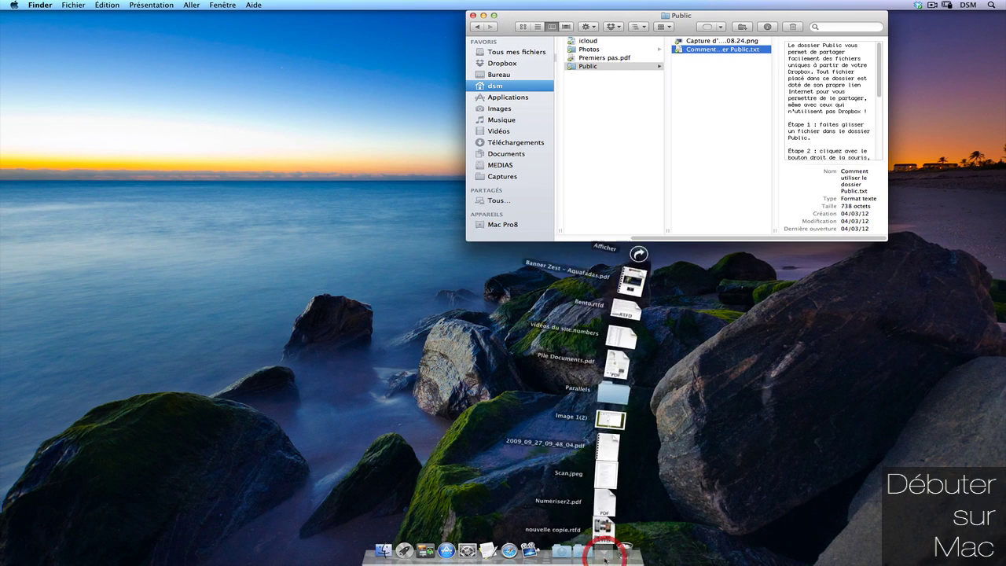
click(646, 227)
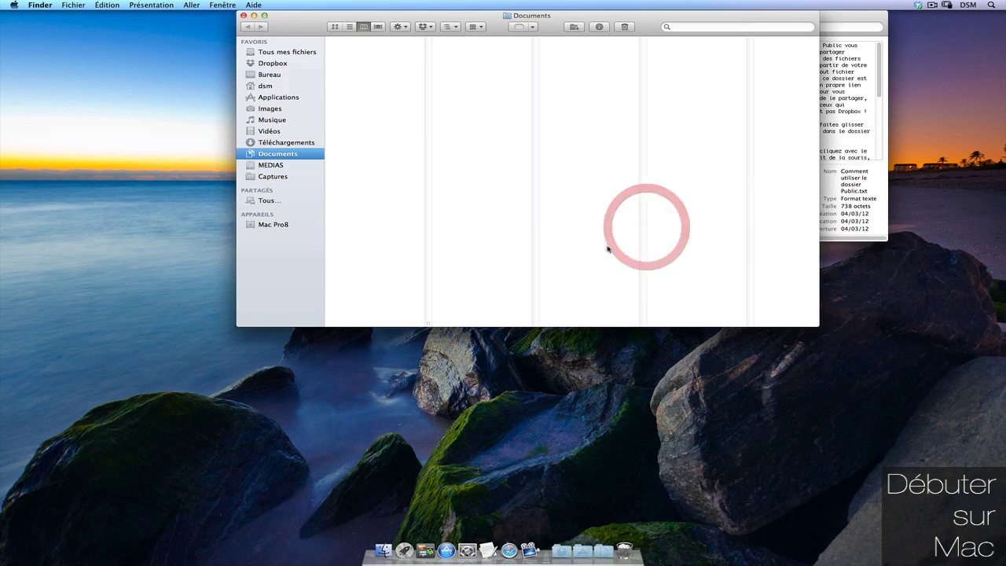
drag(448, 14, 275, 204)
drag(176, 297, 595, 96)
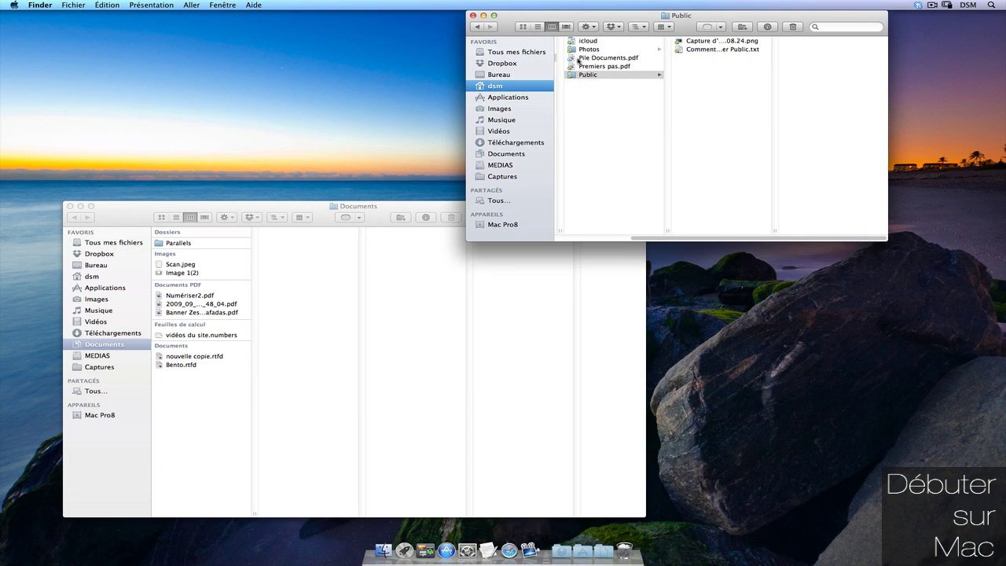
Display the Dropbox folder as icons and create a new folder in it named "dossier pdf".
click(542, 28)
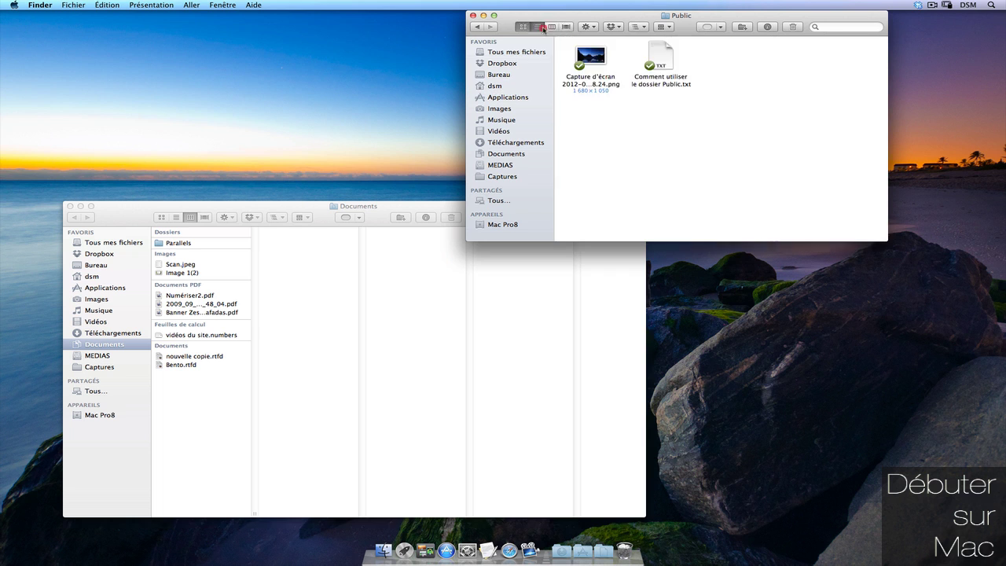
click(476, 28)
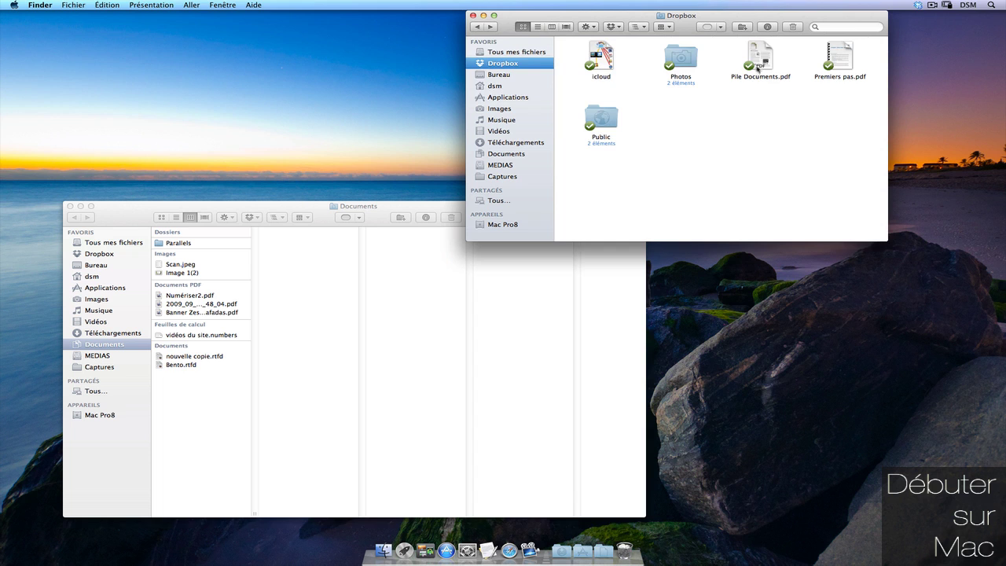
right_click(721, 108)
click(730, 113)
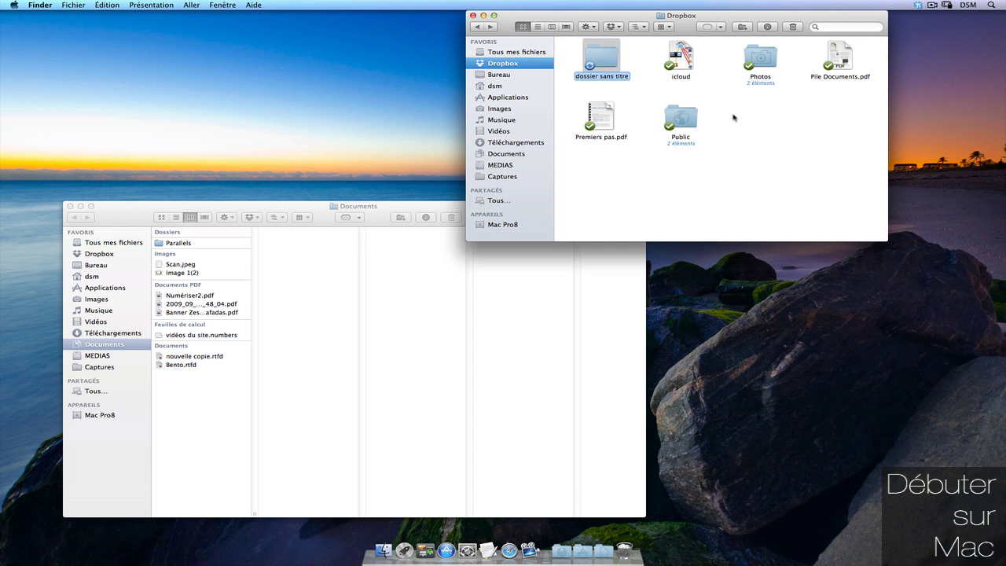
text(dossier)
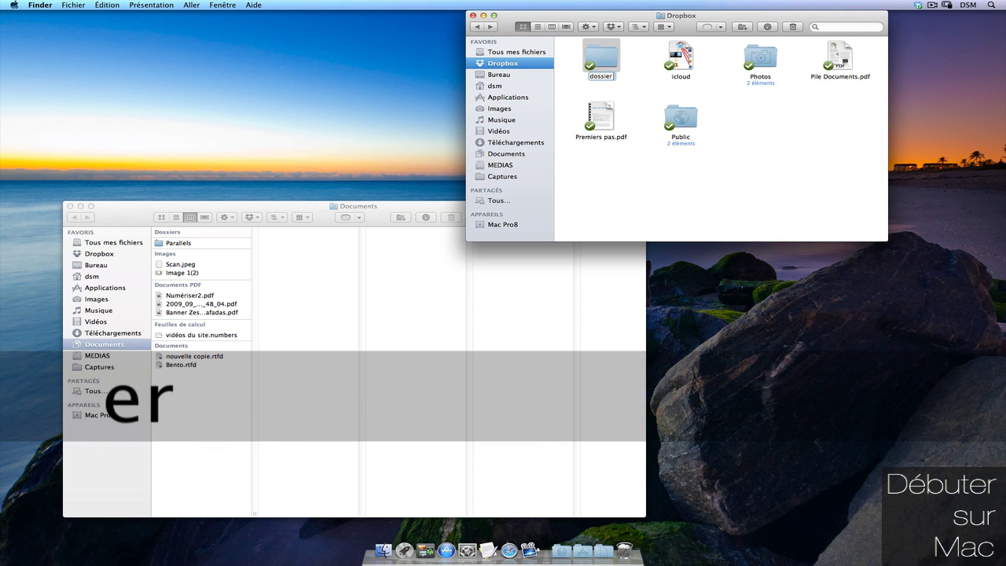
text( pdf)
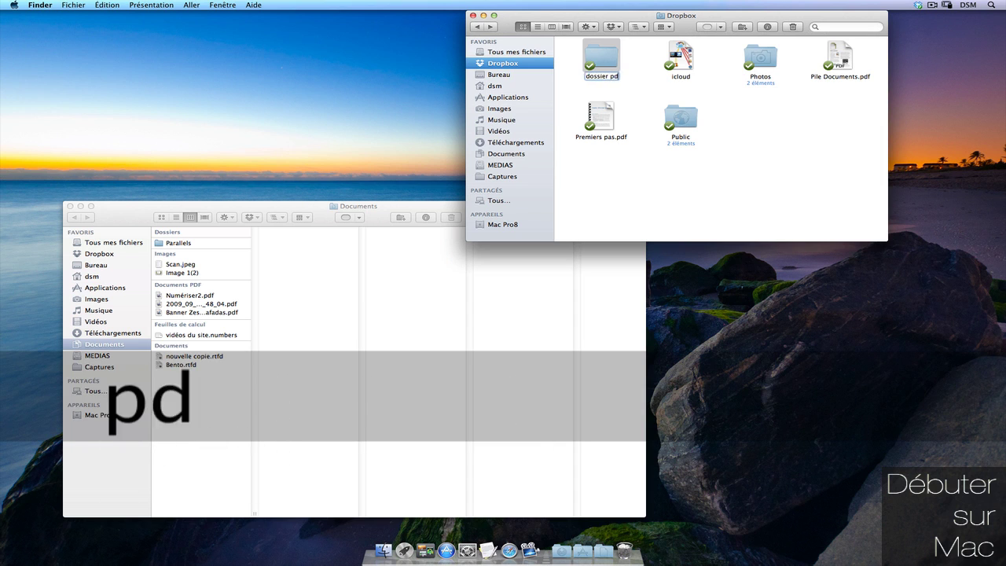
click(752, 102)
Move Premiers pas.pdf and Pile Documents.pdf, plus Bento.rtfd, nouvelle copie.rtfd and vidéos du site.numbers from Documents, into the dossier pdf folder.
drag(603, 116, 603, 56)
drag(839, 57, 604, 53)
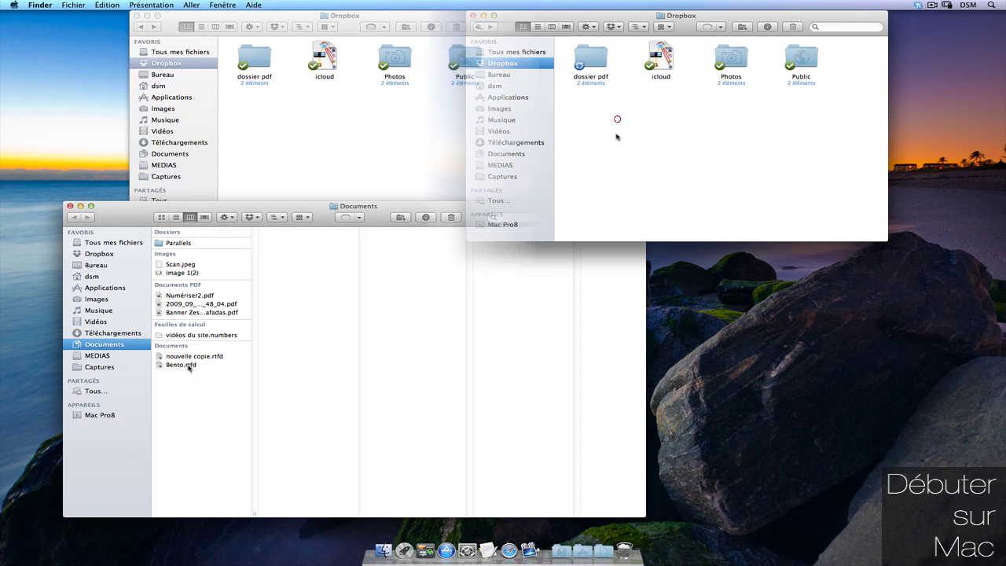
click(180, 364)
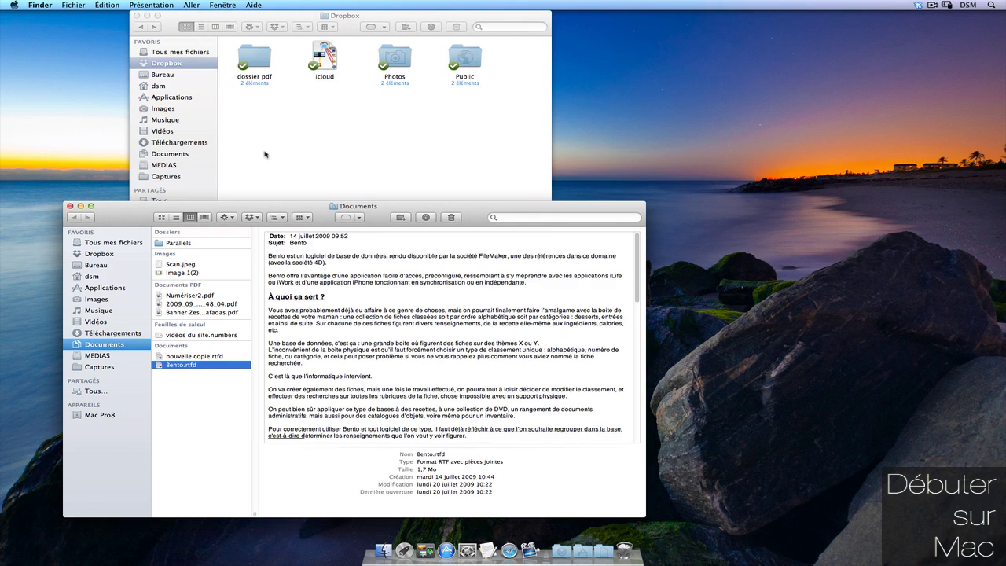
click(266, 154)
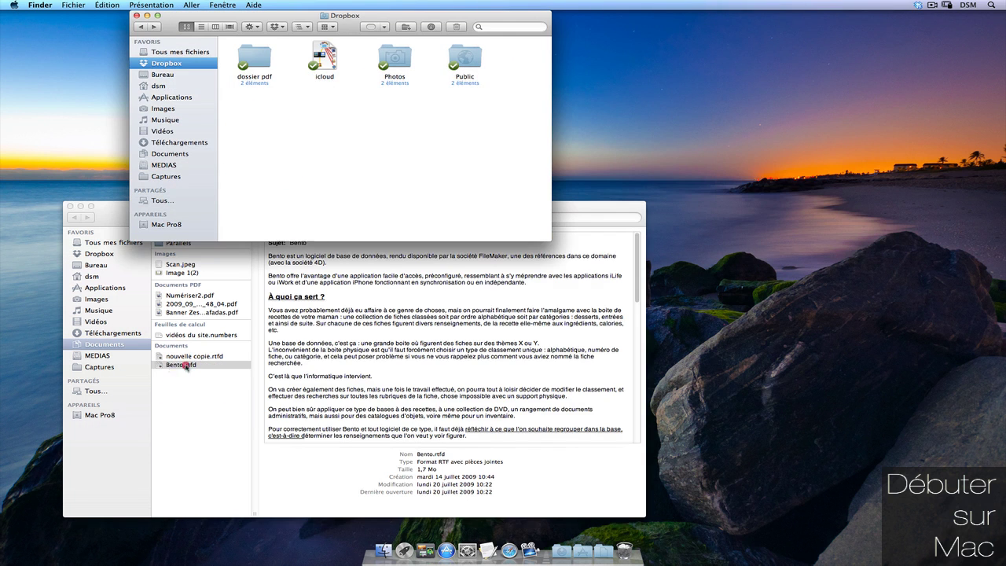
drag(185, 366, 254, 62)
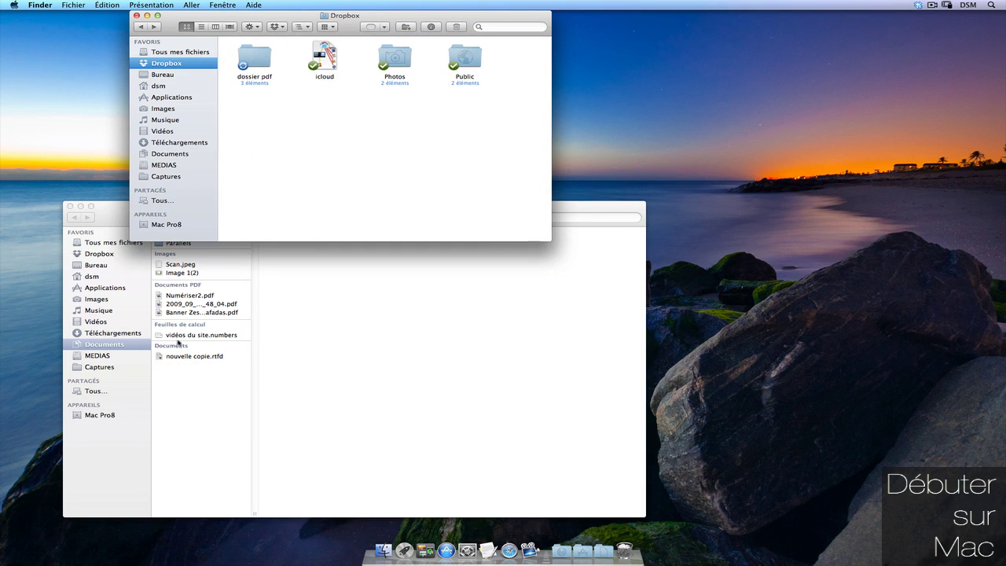
drag(182, 358, 254, 61)
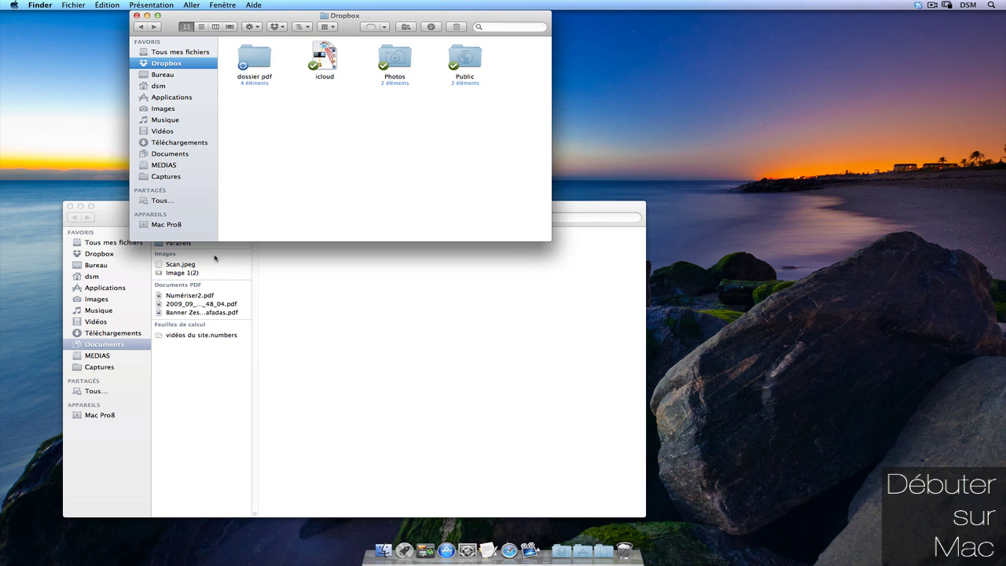
drag(275, 18, 444, 17)
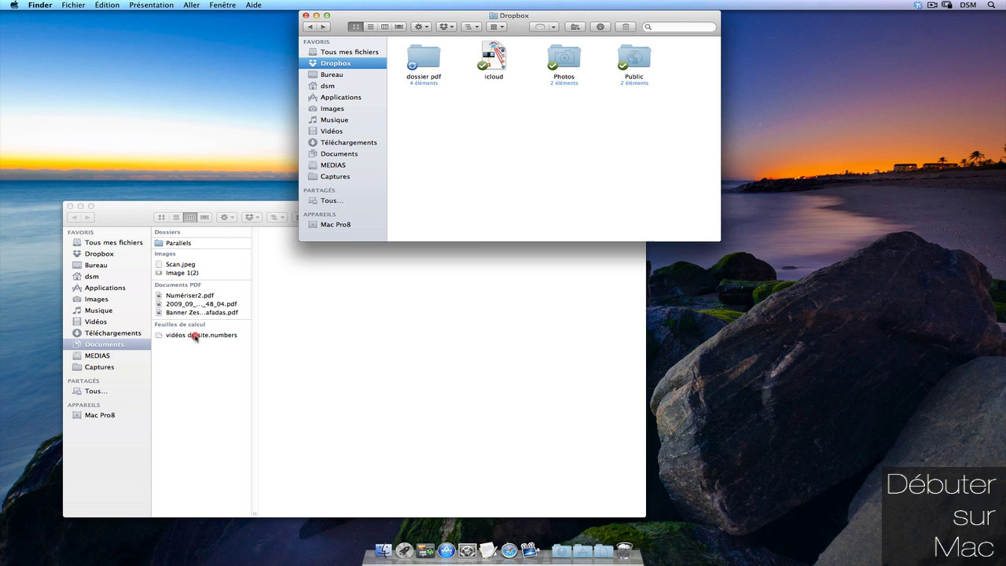
drag(195, 336, 428, 59)
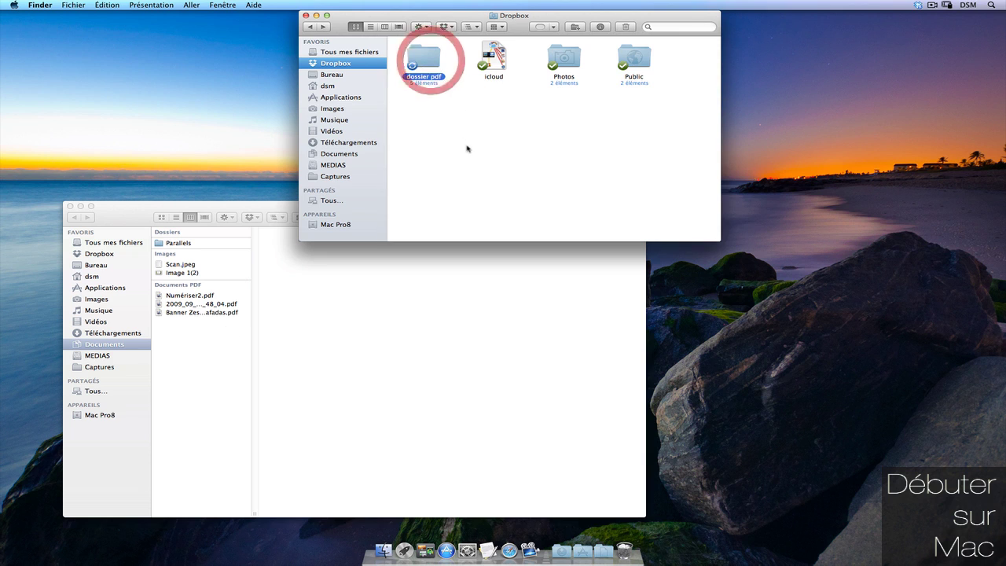
Check Dropbox's transfer status, pause its file synchronisation, and resume it.
click(422, 55)
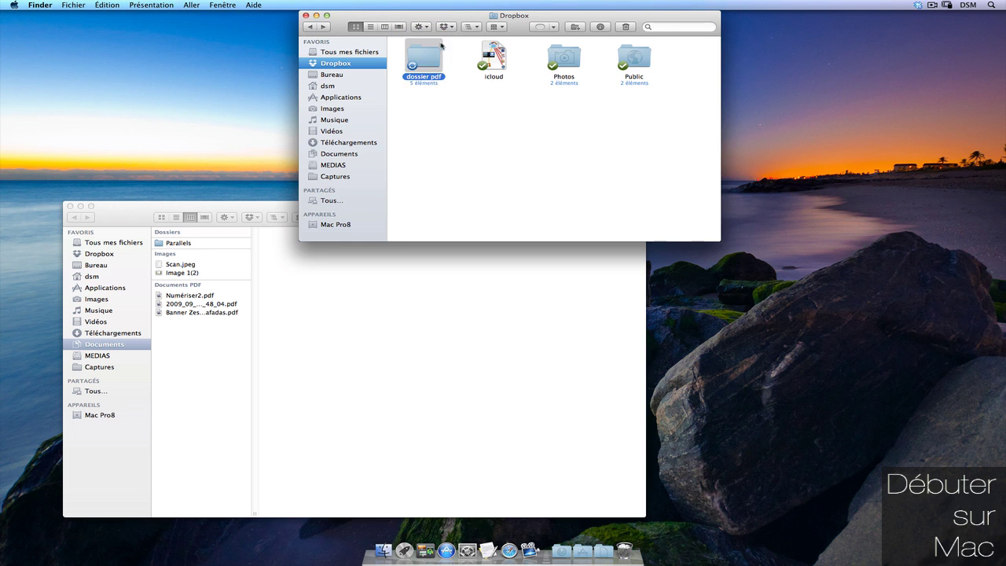
click(919, 6)
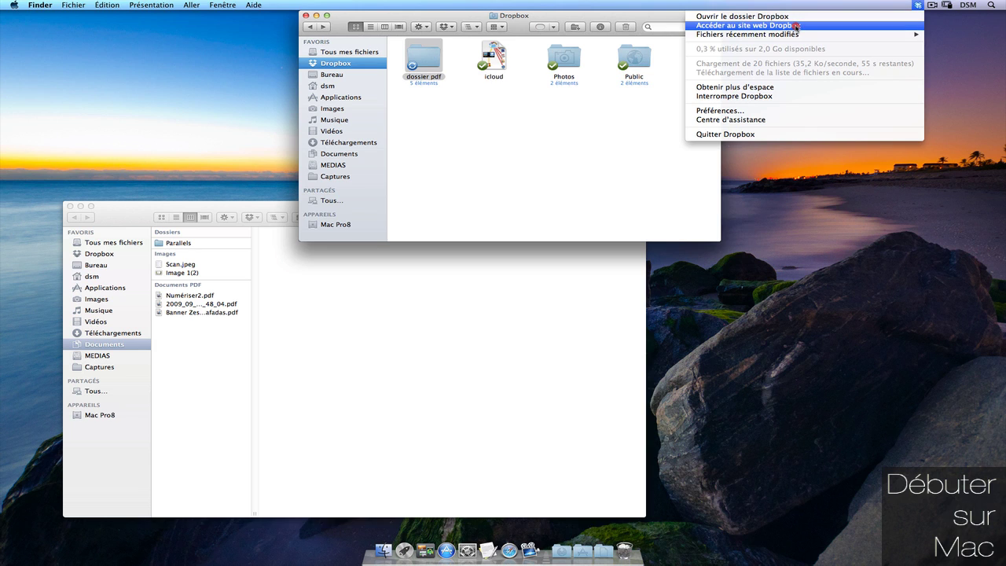
mouse_move(796, 35)
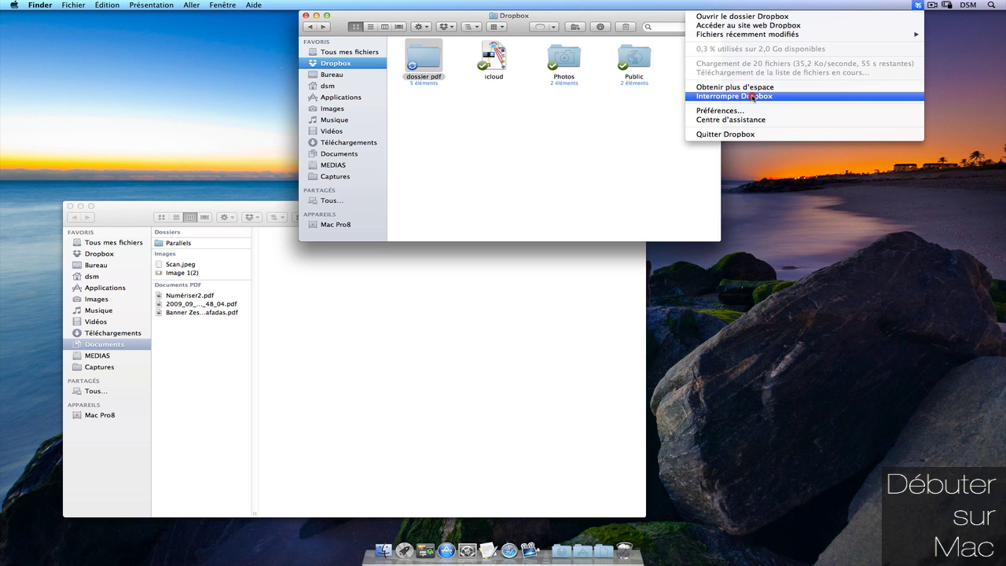
click(758, 97)
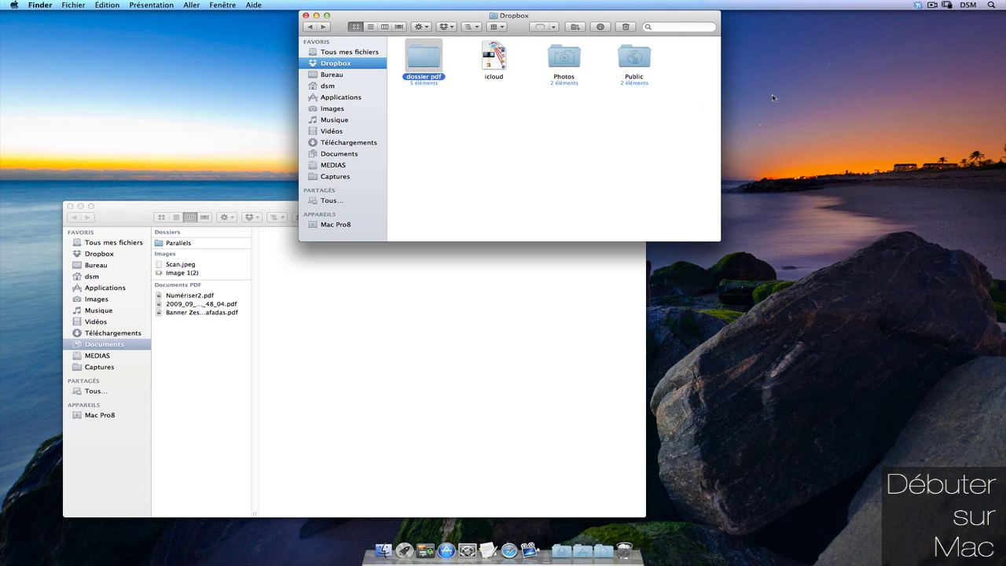
click(621, 124)
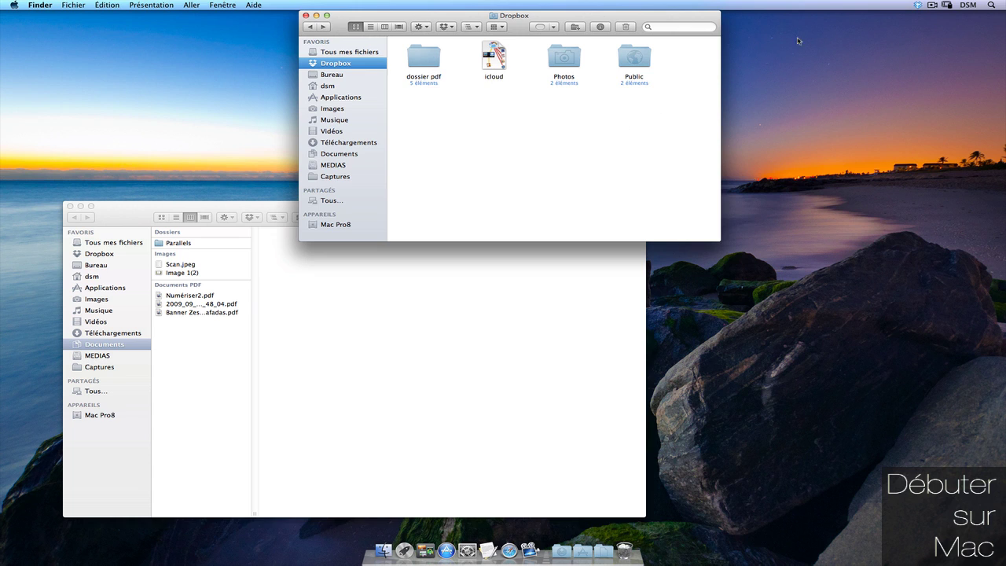
click(919, 5)
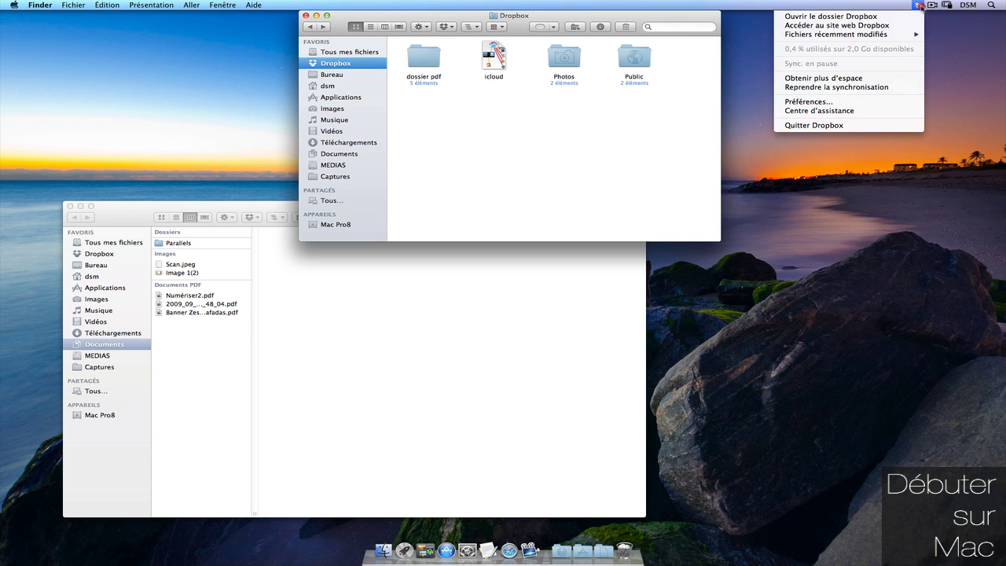
click(872, 87)
Open Dropbox's preferences and enable black-and-white icons in the menu bar.
click(918, 6)
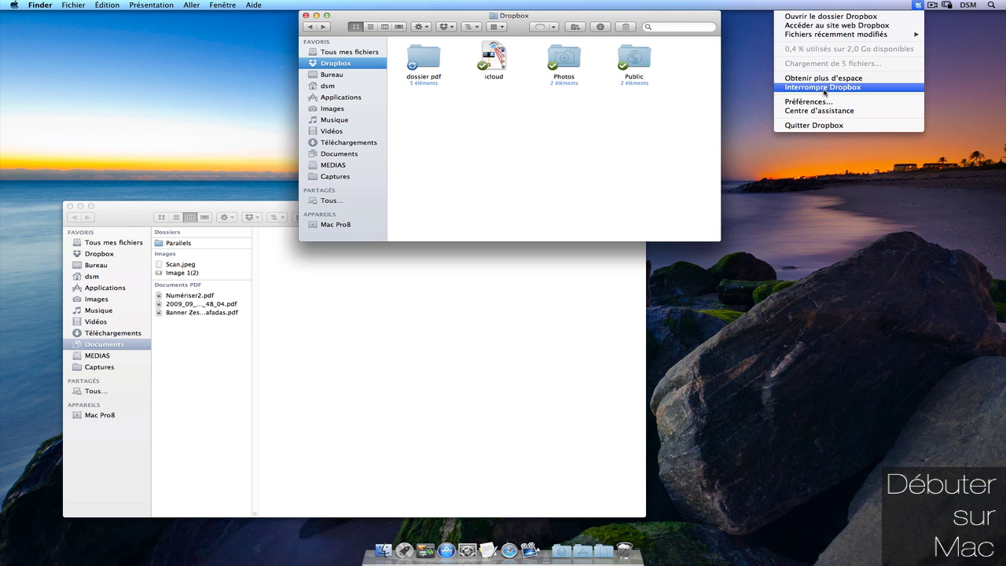
click(823, 110)
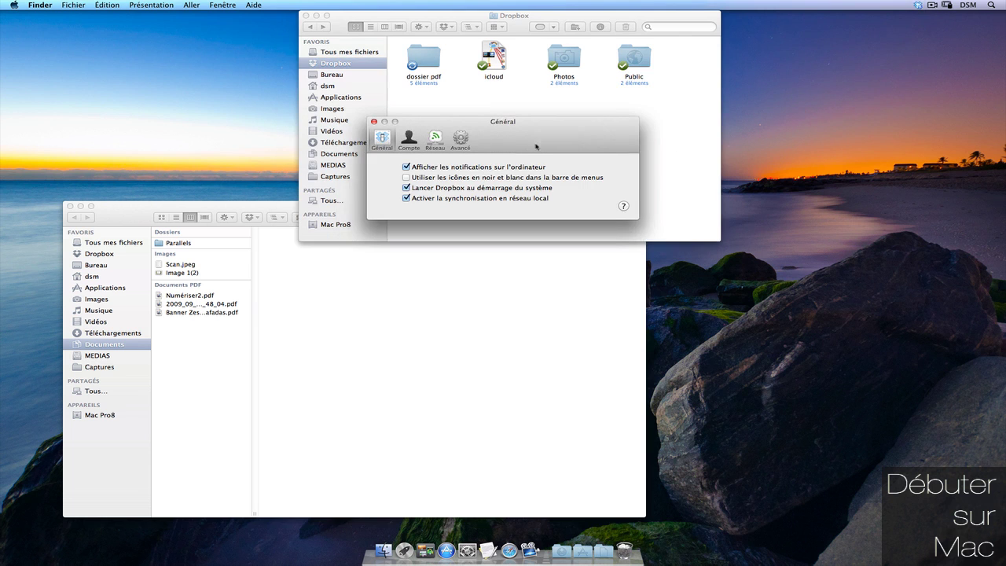
drag(537, 147, 527, 153)
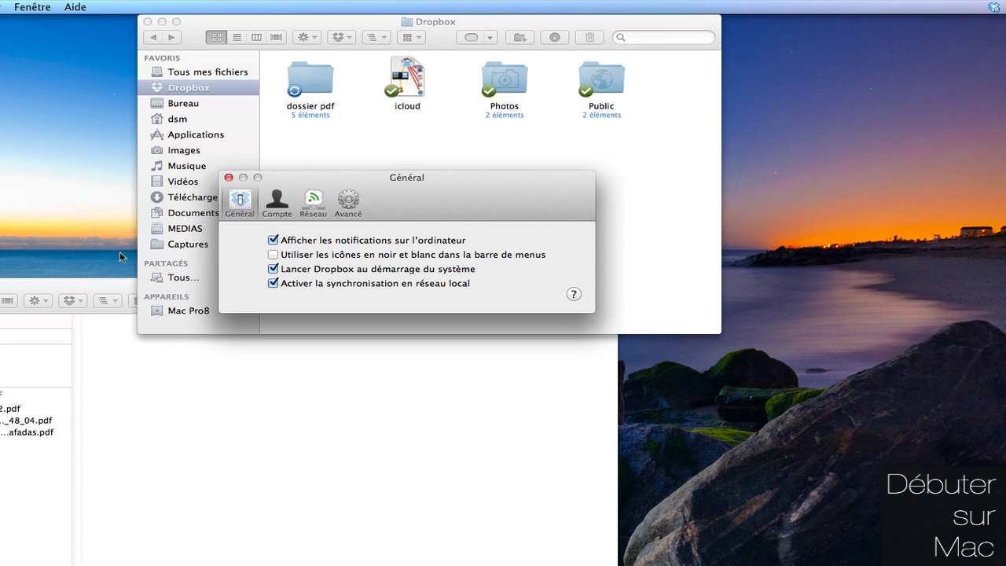
click(340, 256)
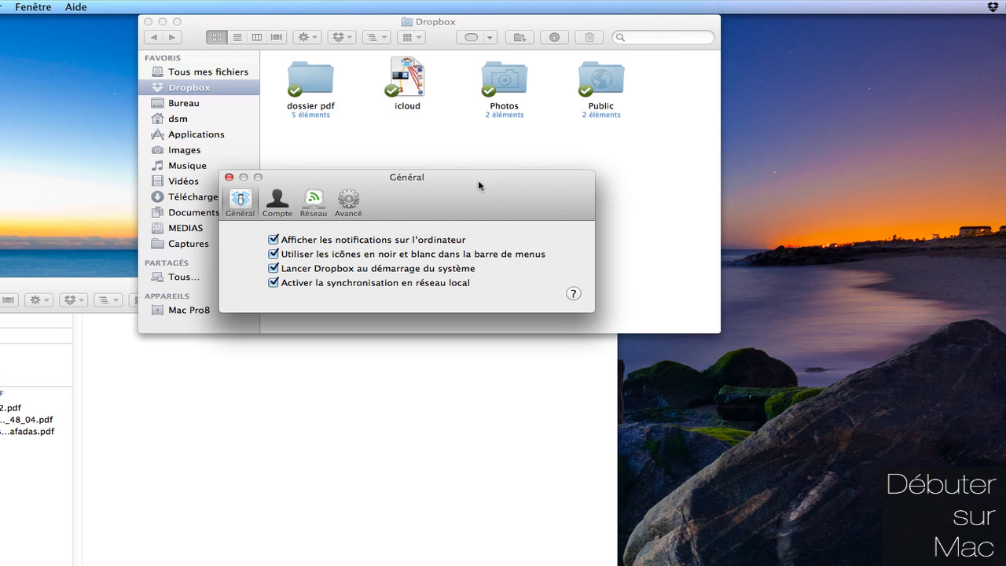
click(277, 198)
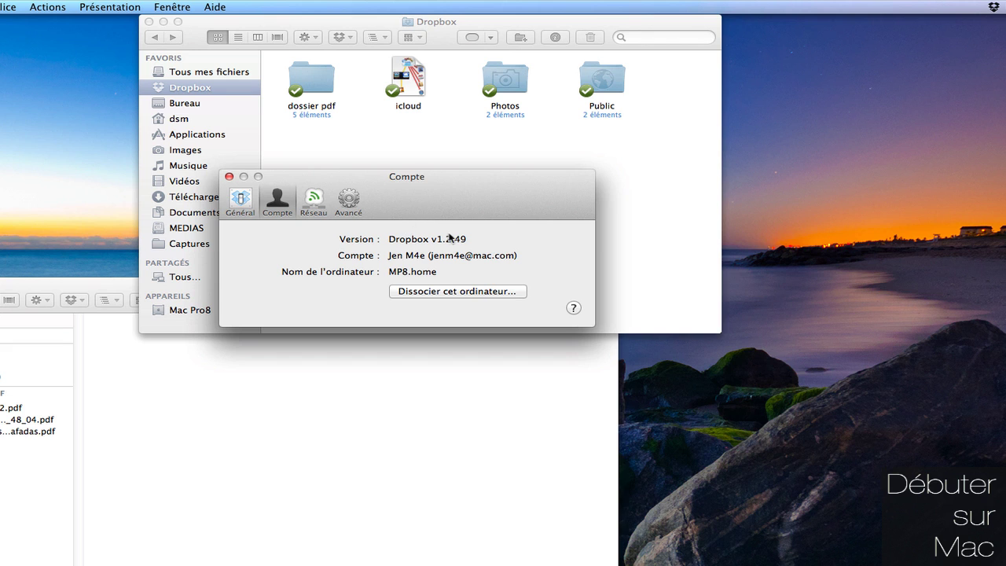
drag(451, 184, 479, 188)
click(342, 208)
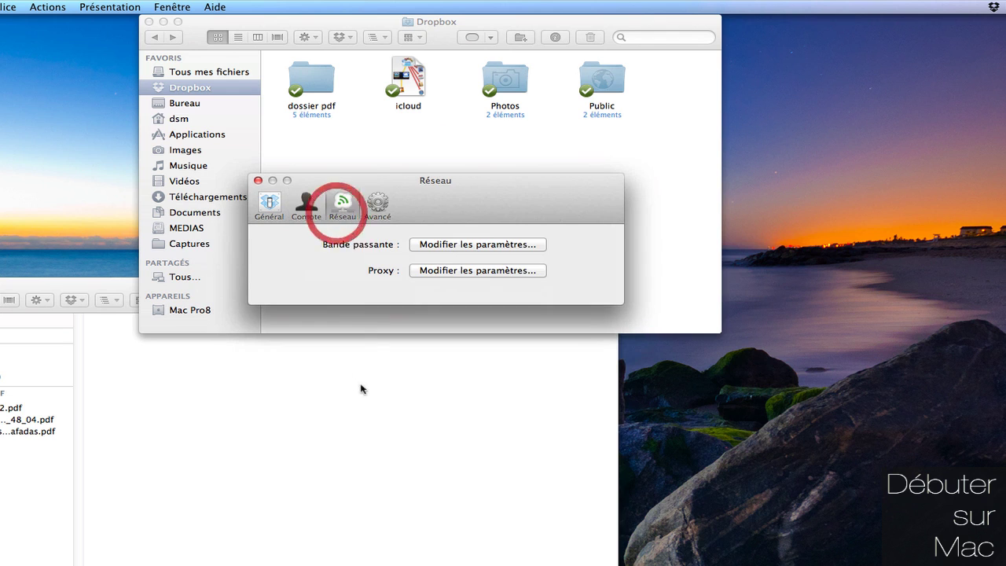
click(498, 247)
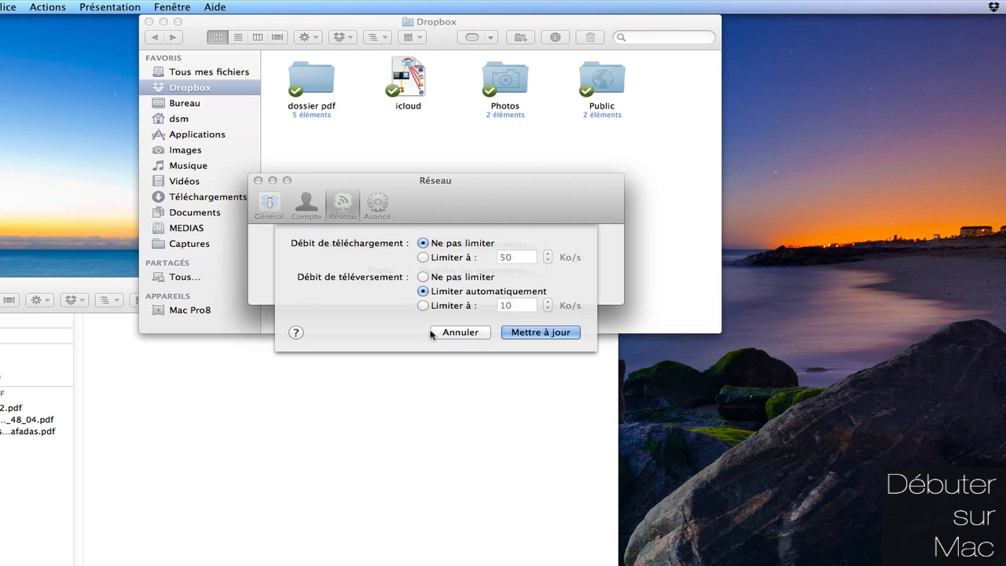
click(471, 332)
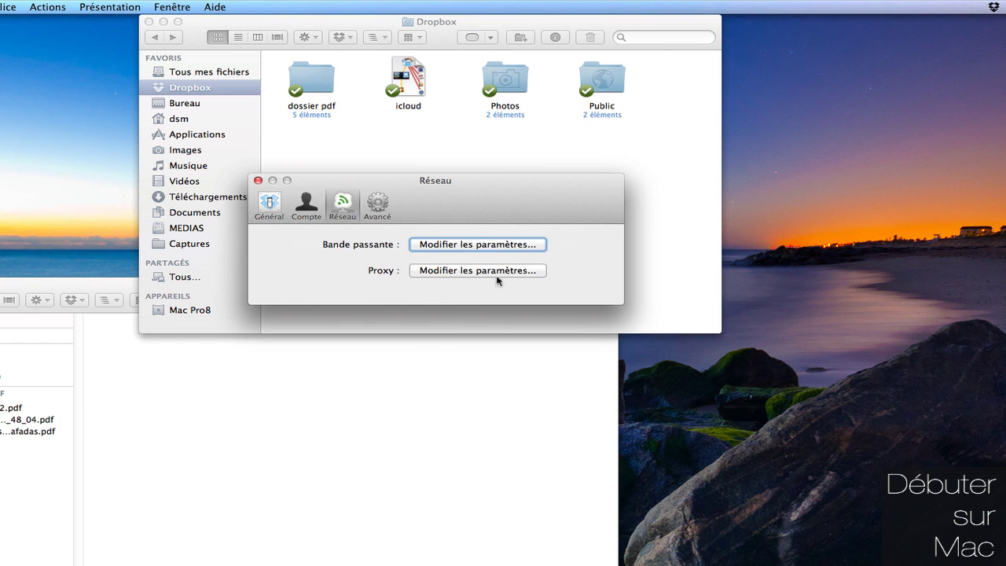
Show the advanced Dropbox preferences and view the location choices for the Dropbox folder.
click(378, 205)
drag(508, 209, 524, 196)
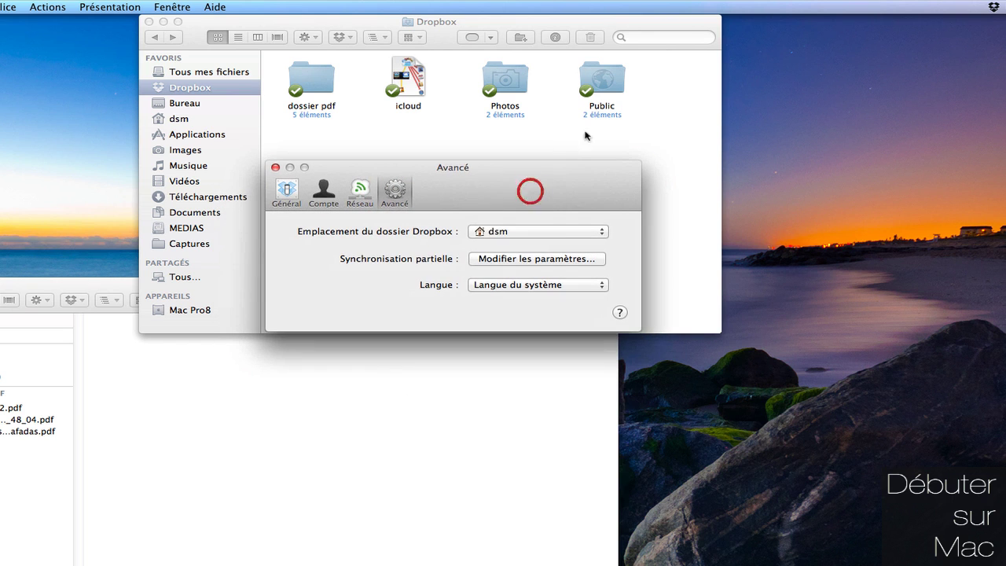
click(503, 230)
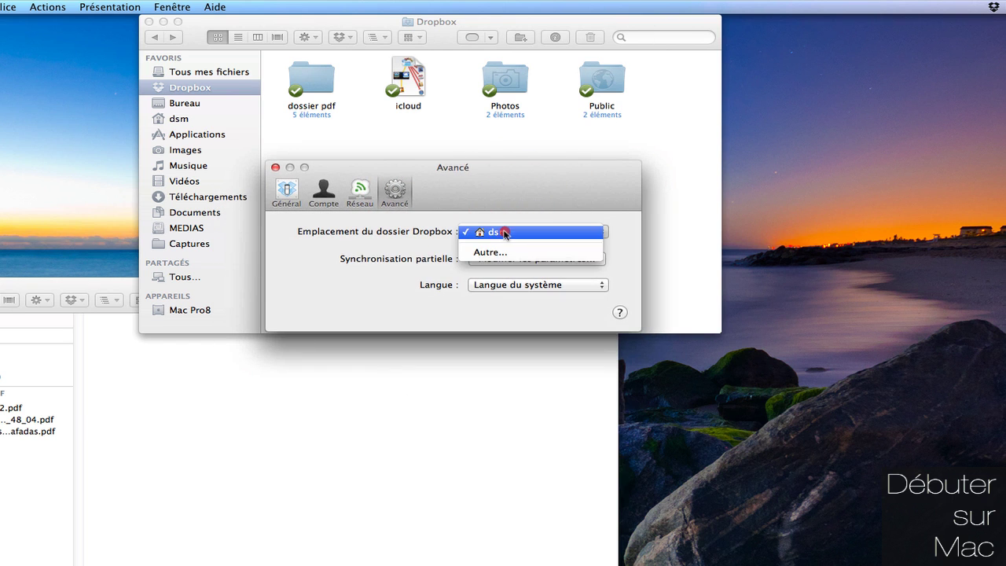
click(572, 214)
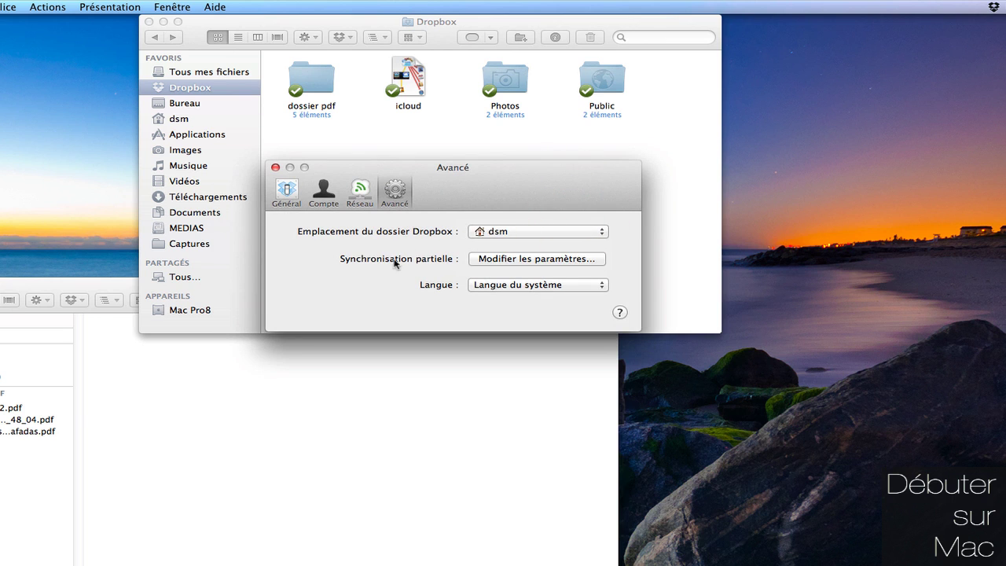
Exclude the dossier pdf folder from partial synchronisation on this computer and apply the update.
click(571, 259)
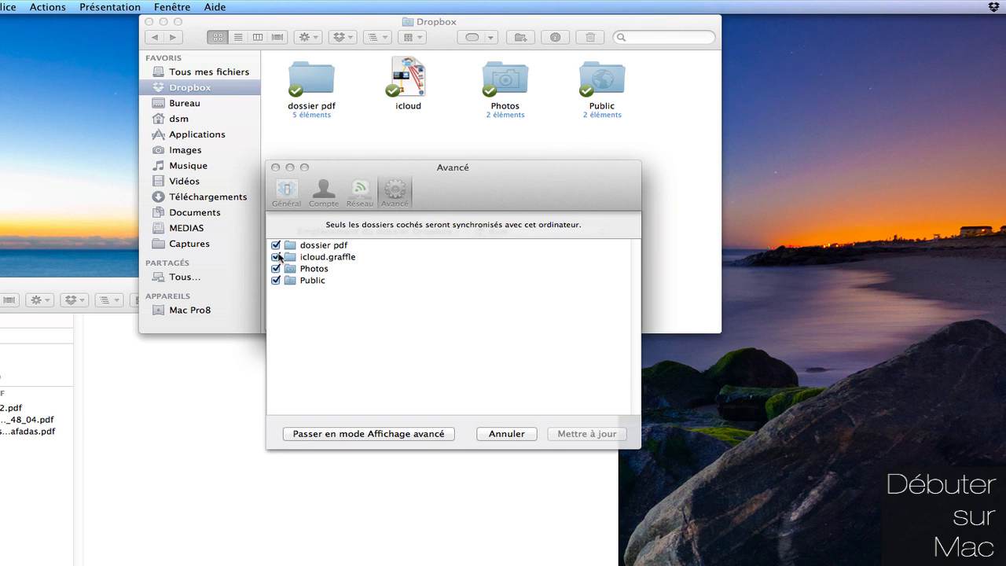
click(276, 245)
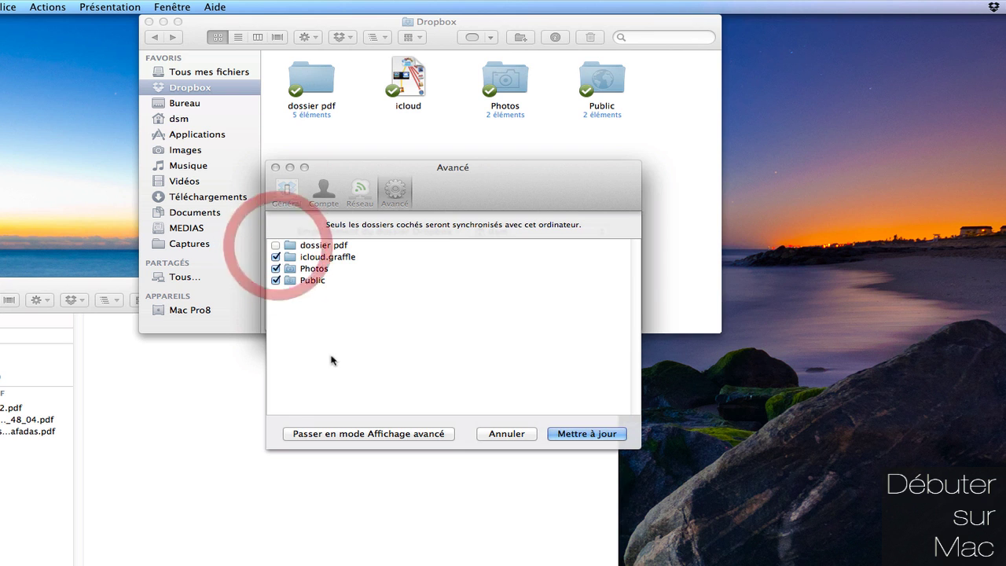
click(594, 434)
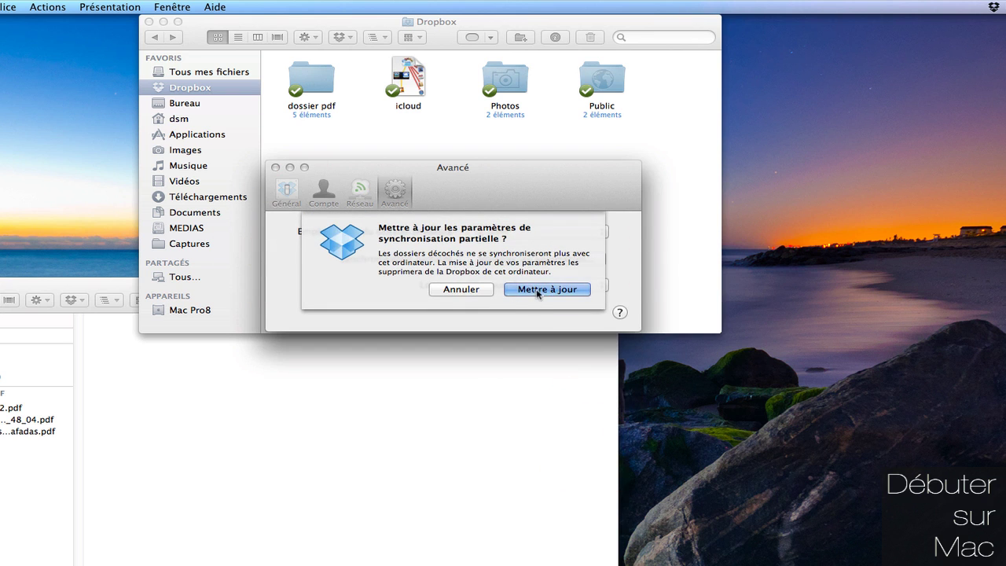
click(538, 290)
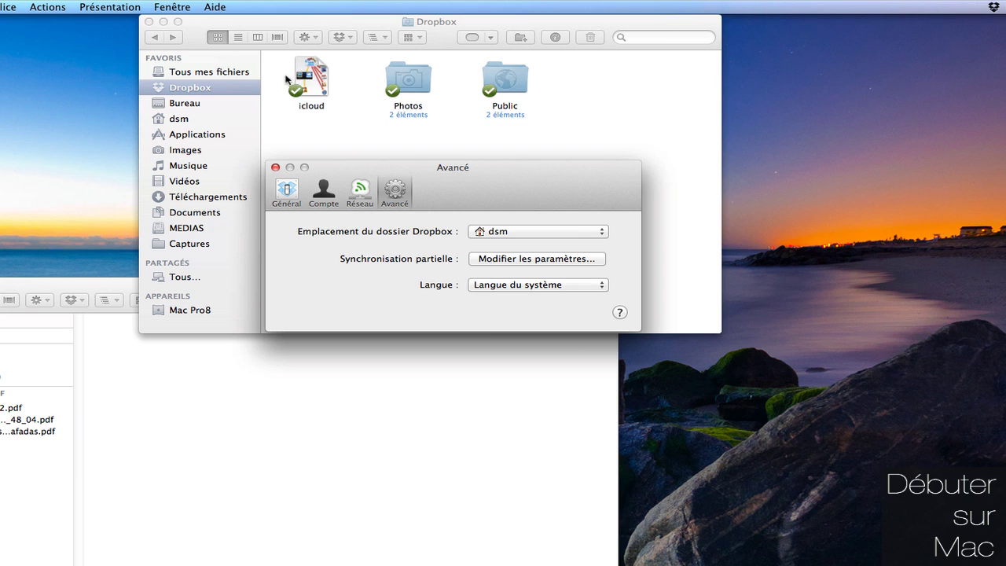
Bring the Dropbox folder window forward, view its folder path, and move it down clear of the preferences window.
click(381, 24)
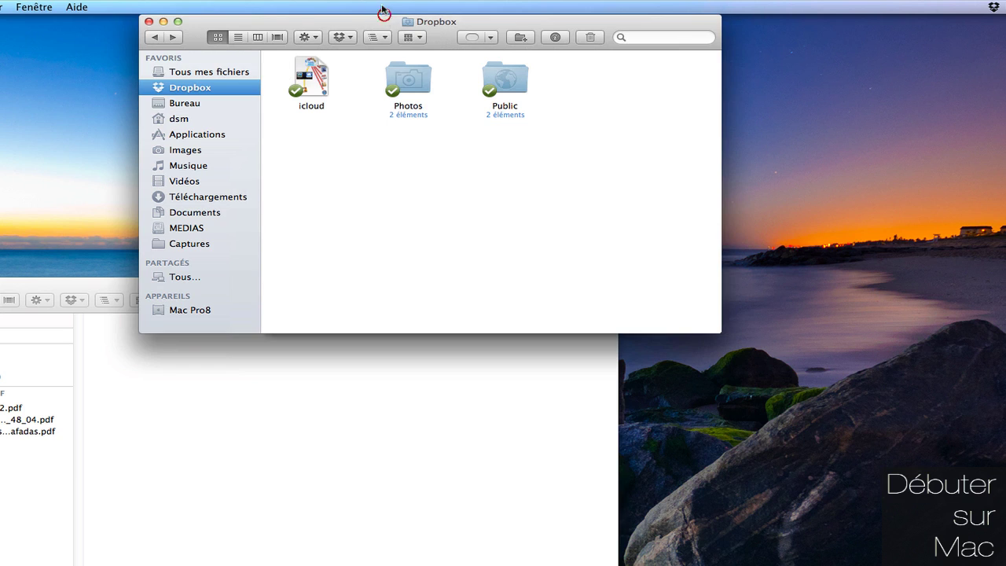
super+click(370, 25)
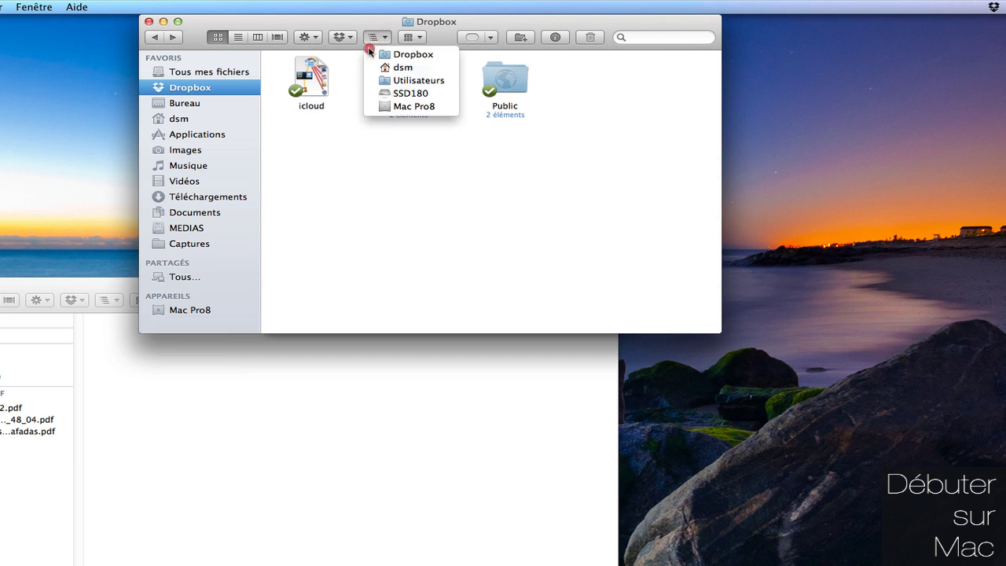
click(359, 47)
drag(394, 32, 396, 342)
View the language choices in Dropbox's advanced preferences and close the preferences window.
click(530, 176)
click(485, 286)
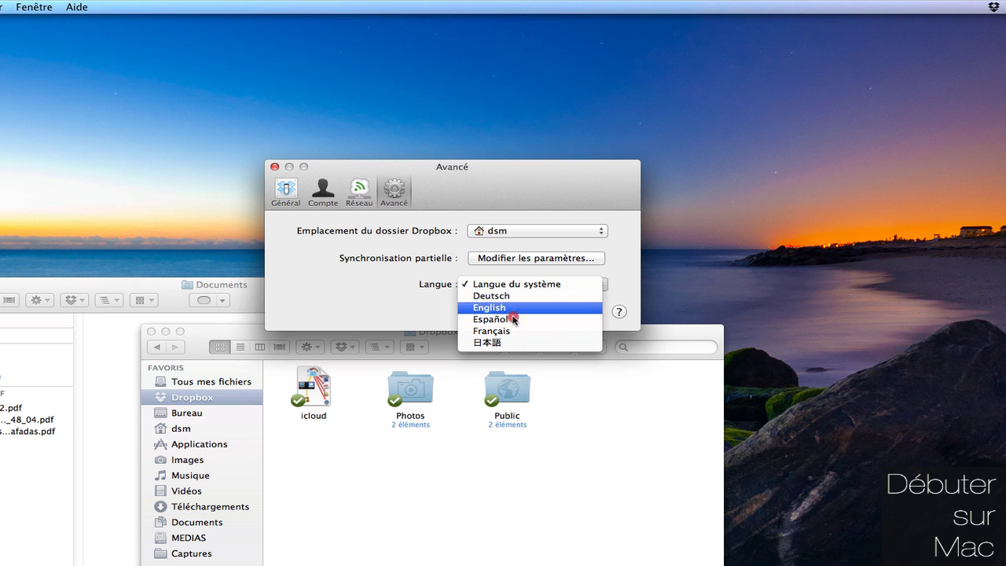
click(275, 166)
click(275, 167)
Move the Dropbox folder window to the desktop's upper-left corner, resize it narrower, and close the Documents window.
drag(227, 335, 21, 4)
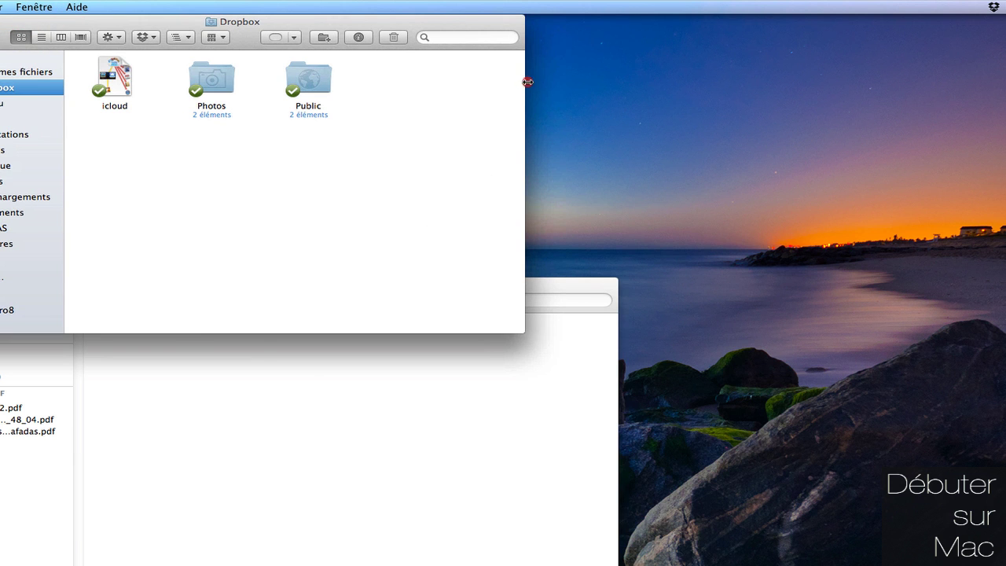
drag(526, 81, 513, 81)
drag(370, 333, 367, 246)
click(11, 285)
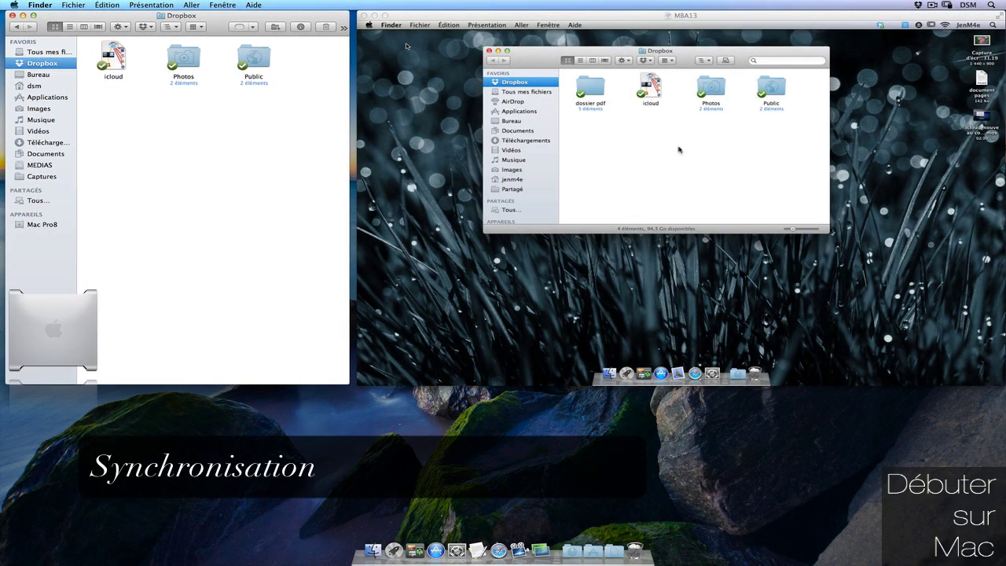
Place the MBA13 screen sharing window beside the local Dropbox folder window and make it active.
click(759, 16)
drag(759, 15, 751, 16)
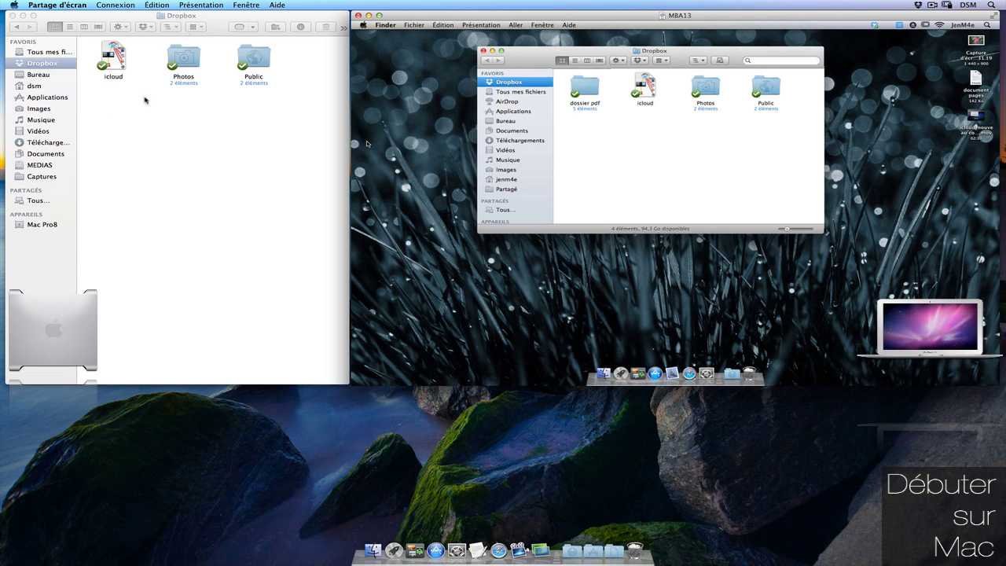
click(181, 245)
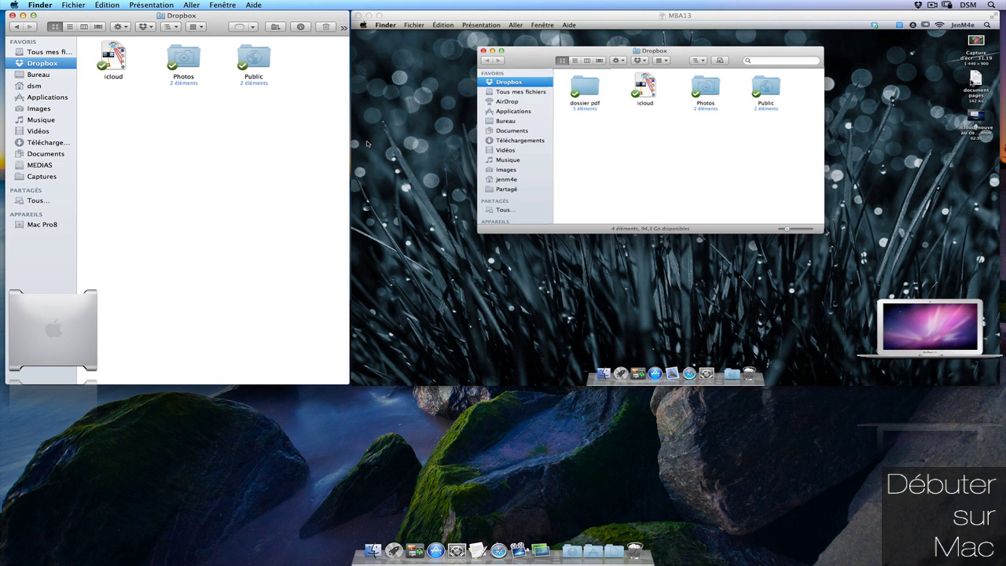
click(366, 143)
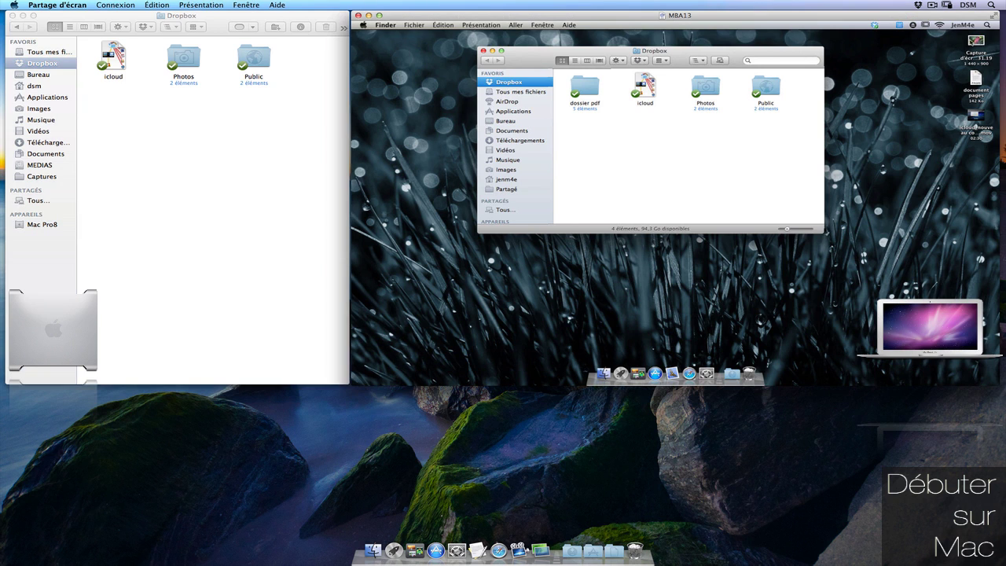
Move the screenshot from MBA13's desktop into its Dropbox Photos folder and check the upload status.
drag(975, 46, 705, 89)
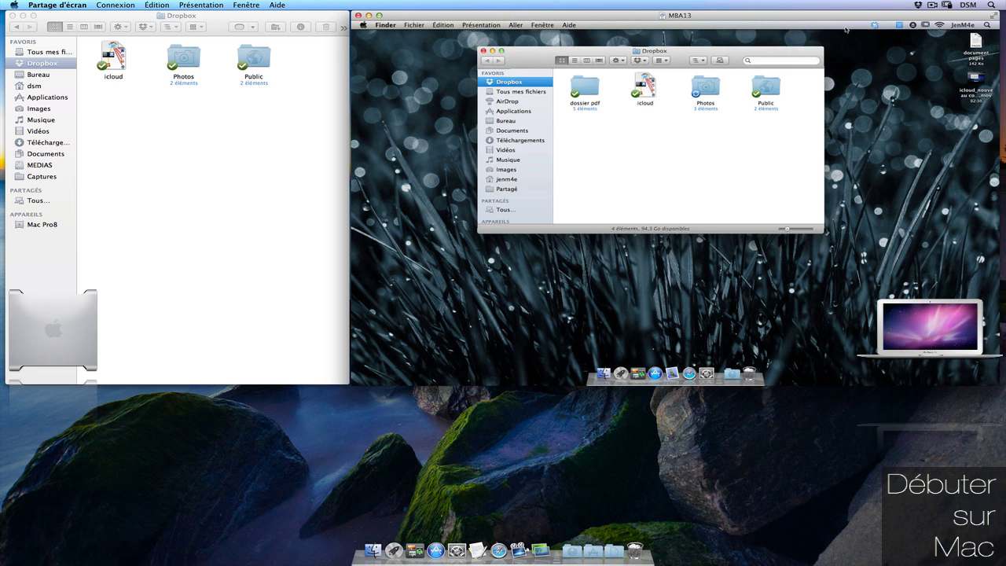
click(874, 25)
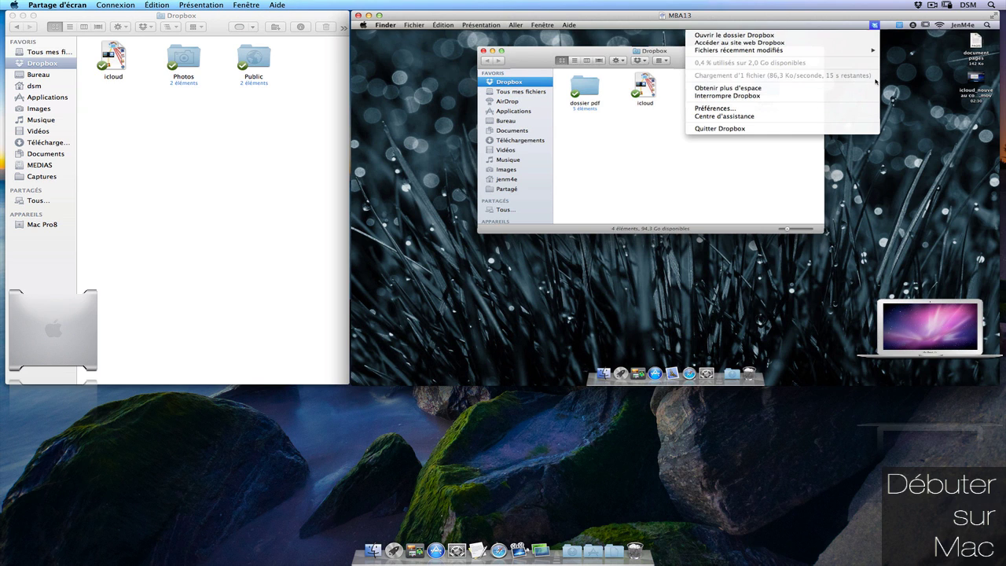
click(603, 144)
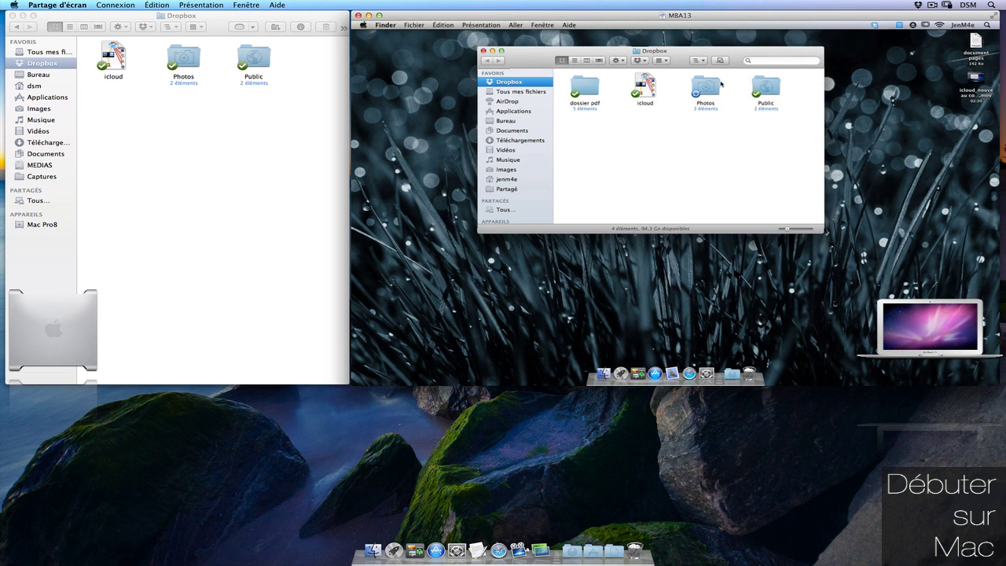
Move the "document pages" file from MBA13's desktop into its Dropbox dossier pdf folder.
click(937, 44)
click(976, 41)
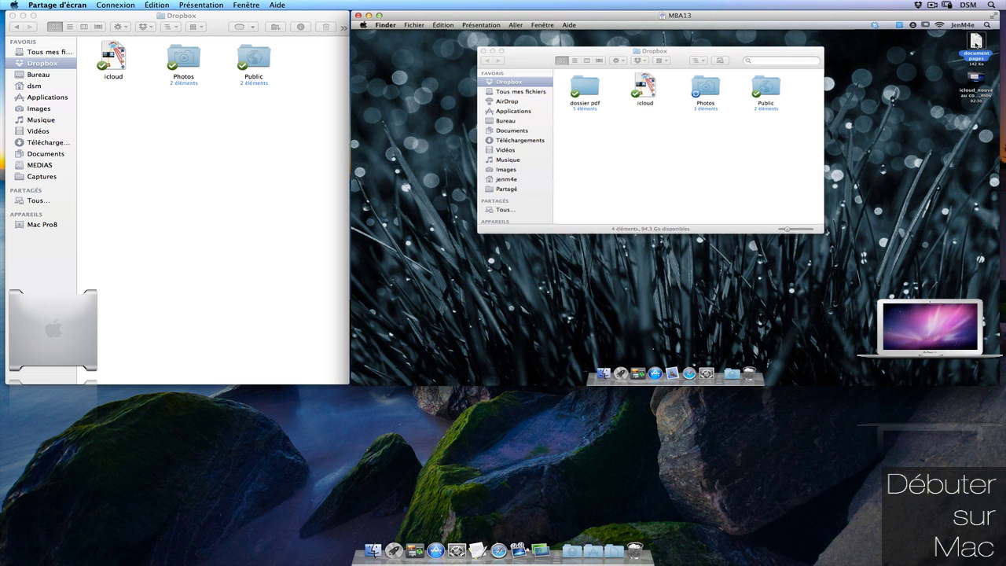
drag(976, 41, 584, 88)
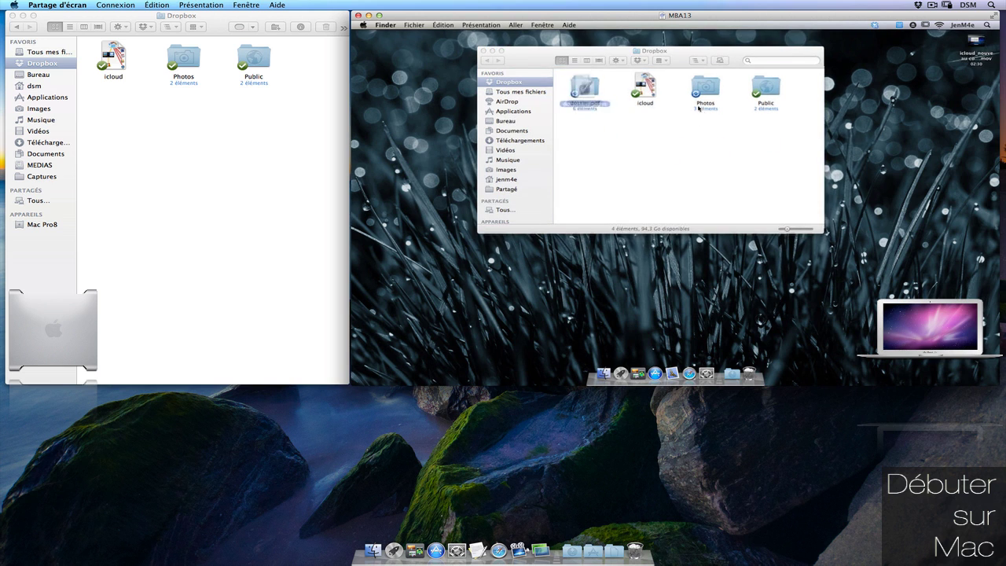
Move the iCloud_nouveau compte.mov video from MBA13's desktop into its Dropbox folder and create a new folder there.
click(979, 42)
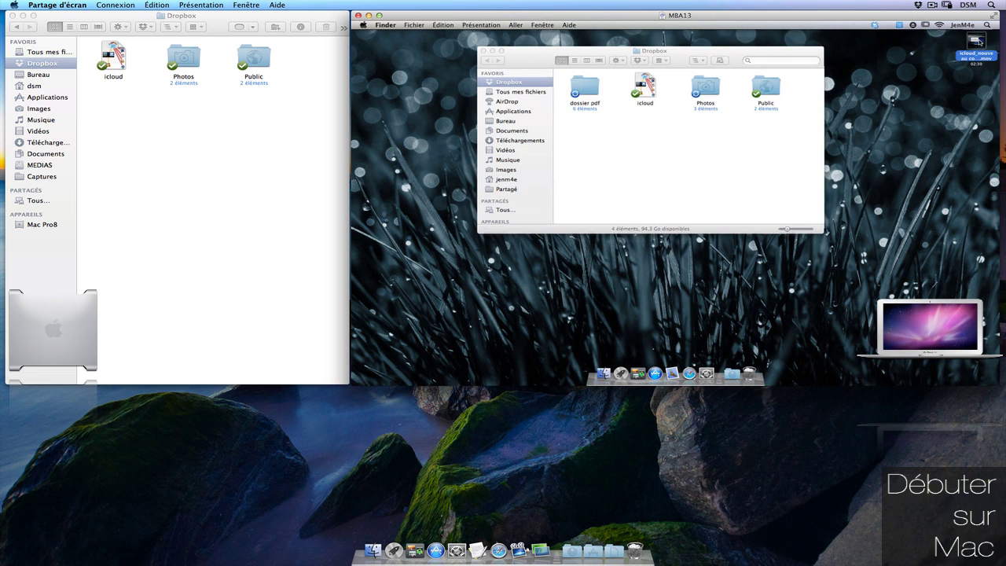
drag(979, 42, 766, 162)
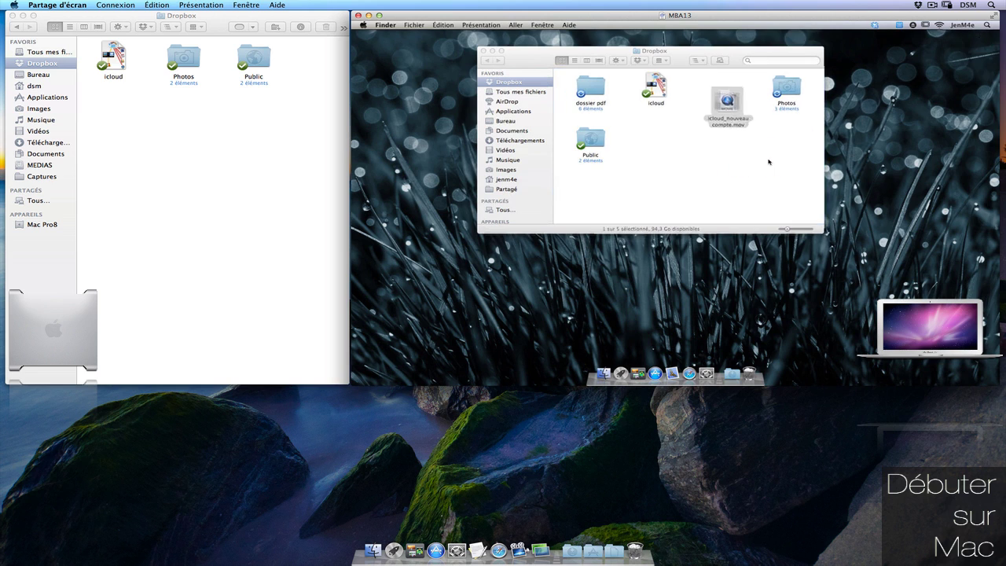
right_click(674, 155)
click(683, 158)
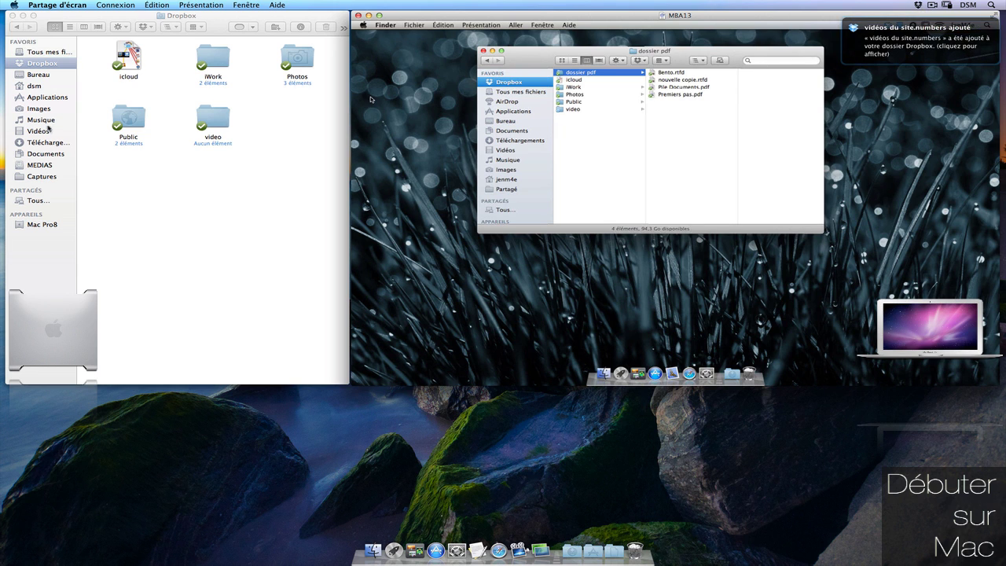
Show the local Dropbox folder as columns and inspect the files synchronised in its iWork folder.
click(146, 176)
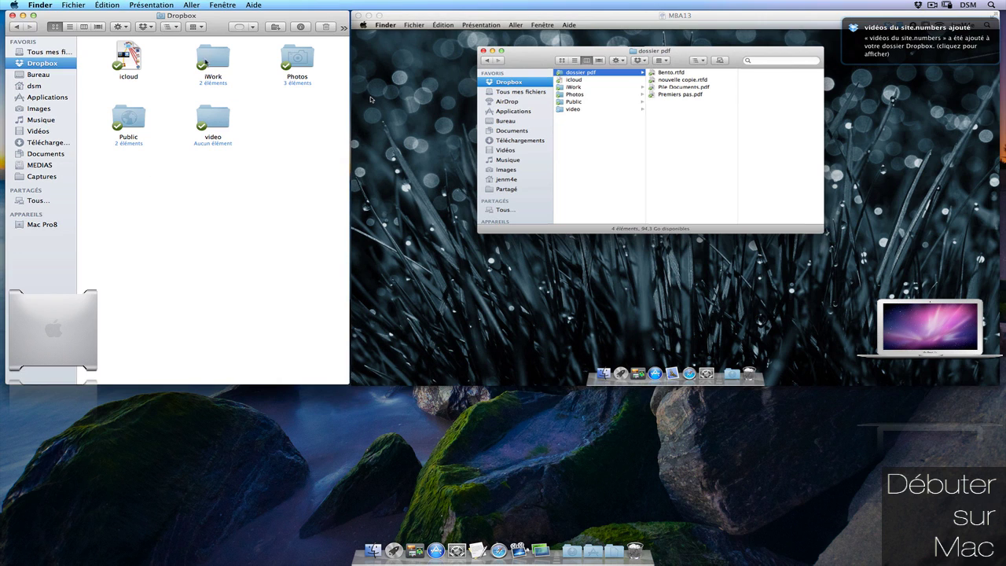
click(83, 26)
click(121, 50)
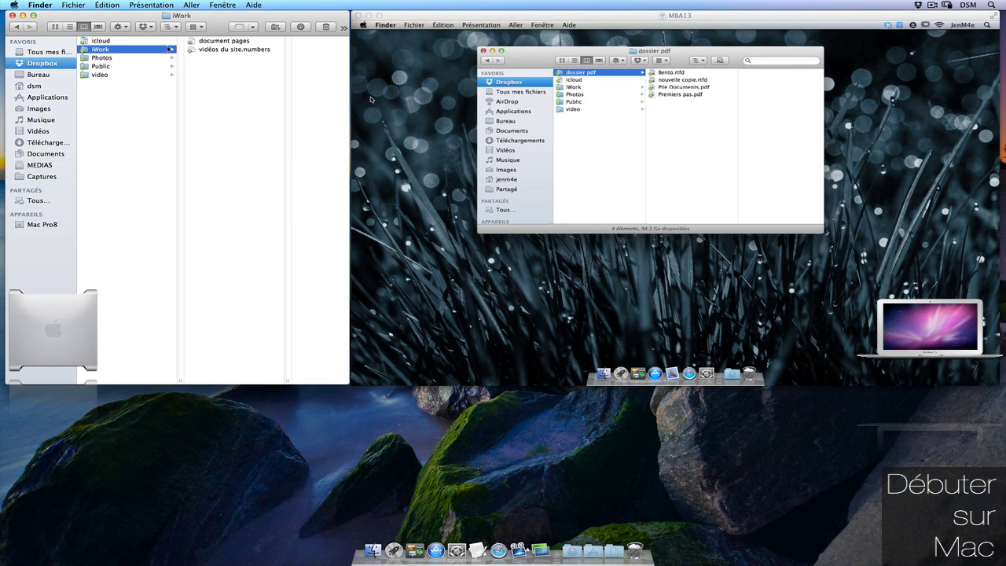
click(229, 50)
key(Up)
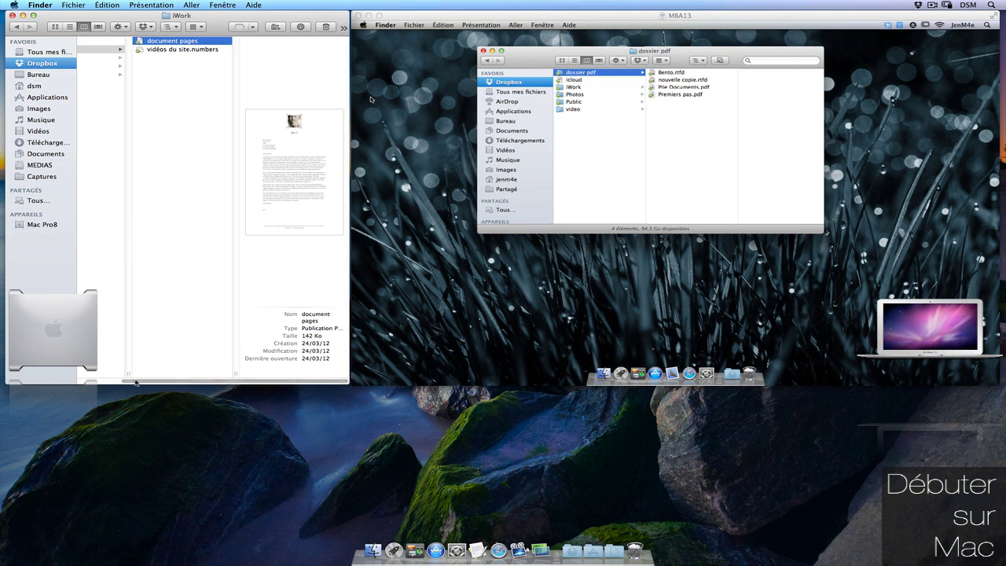
drag(135, 382, 86, 381)
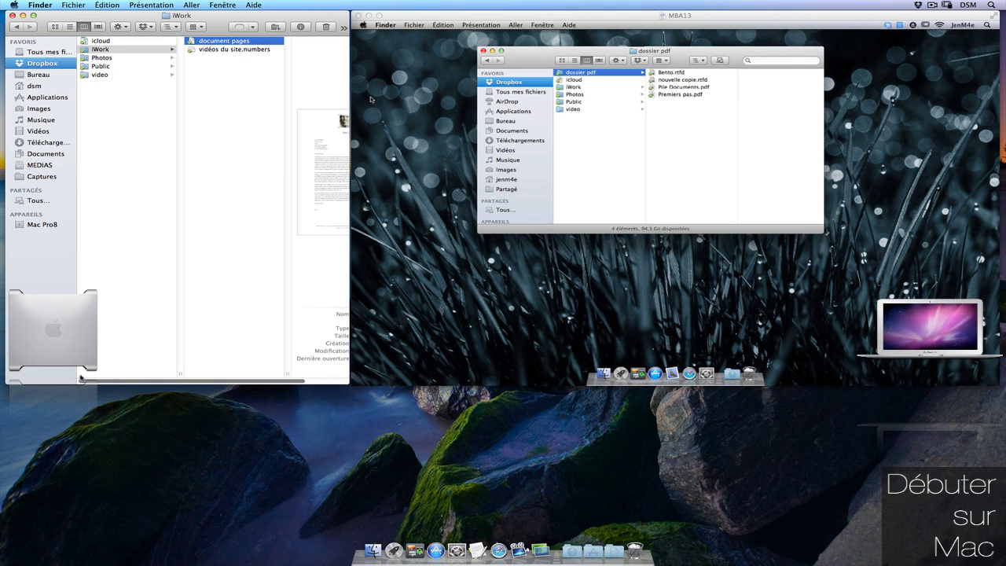
Check the Dropbox status on MBA13, look inside its video folder, and go back to the Dropbox root.
click(887, 26)
click(887, 26)
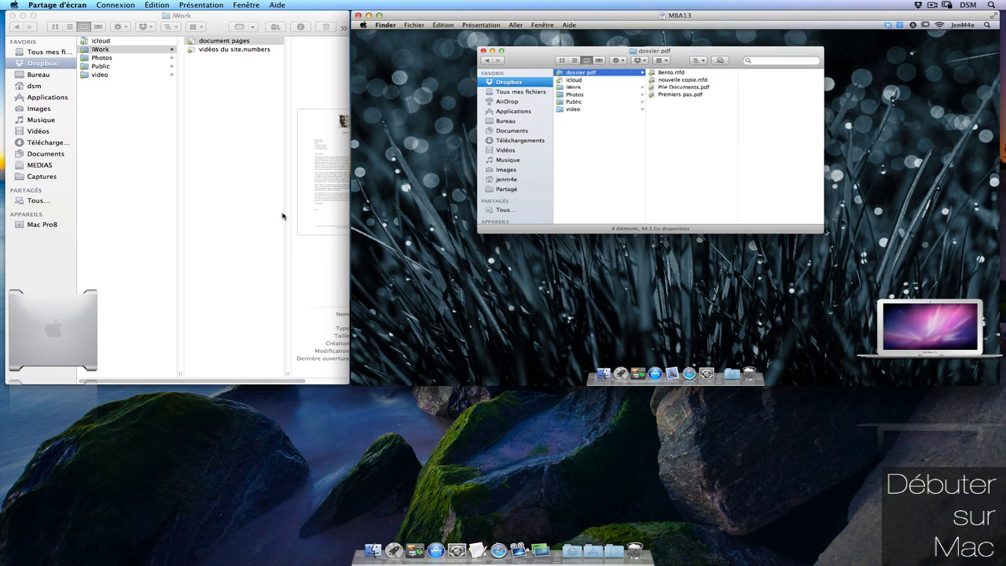
click(577, 109)
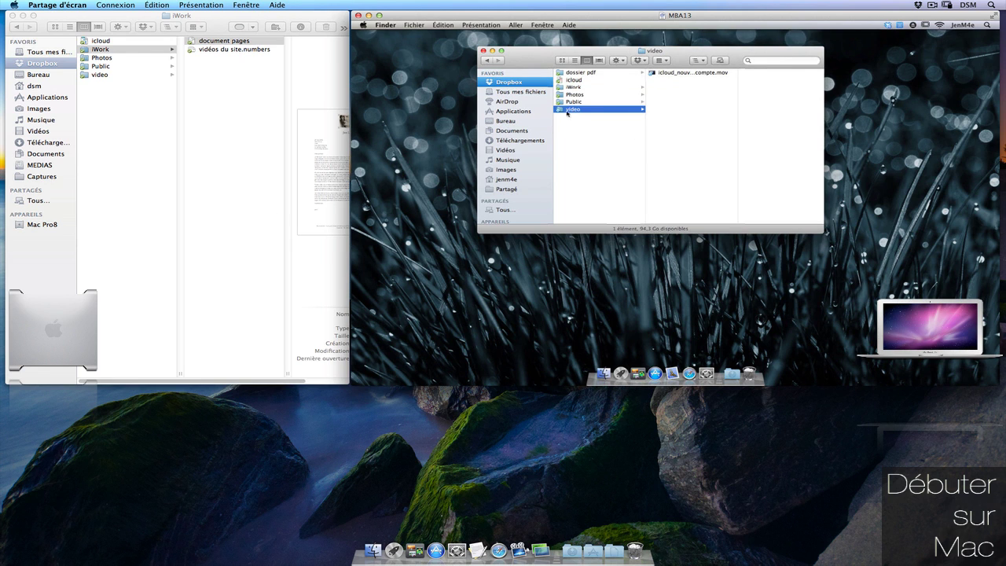
click(597, 182)
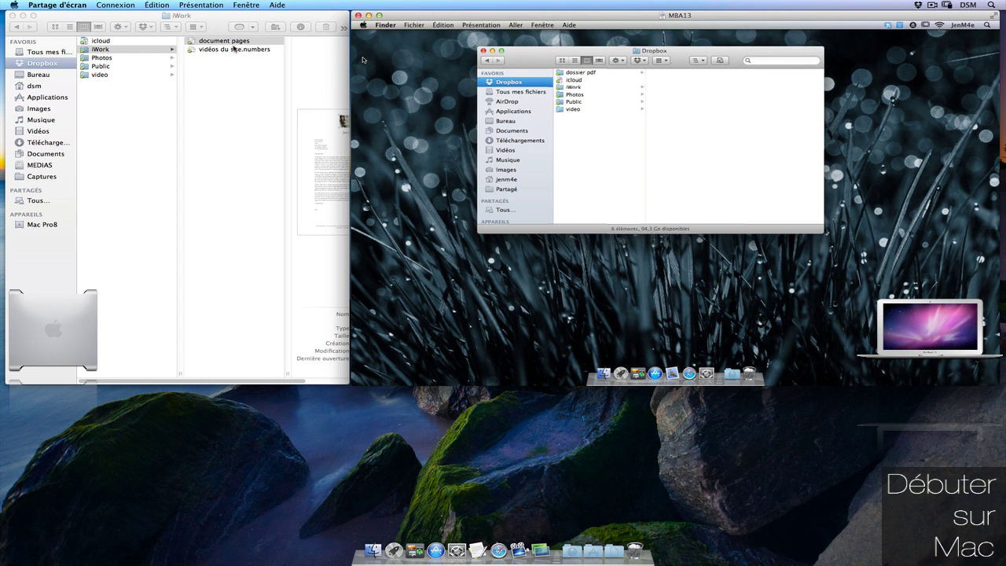
Open the local "document pages" file, replace its date and address block with "ceci est un nouveau document", then save and close it.
double_click(227, 43)
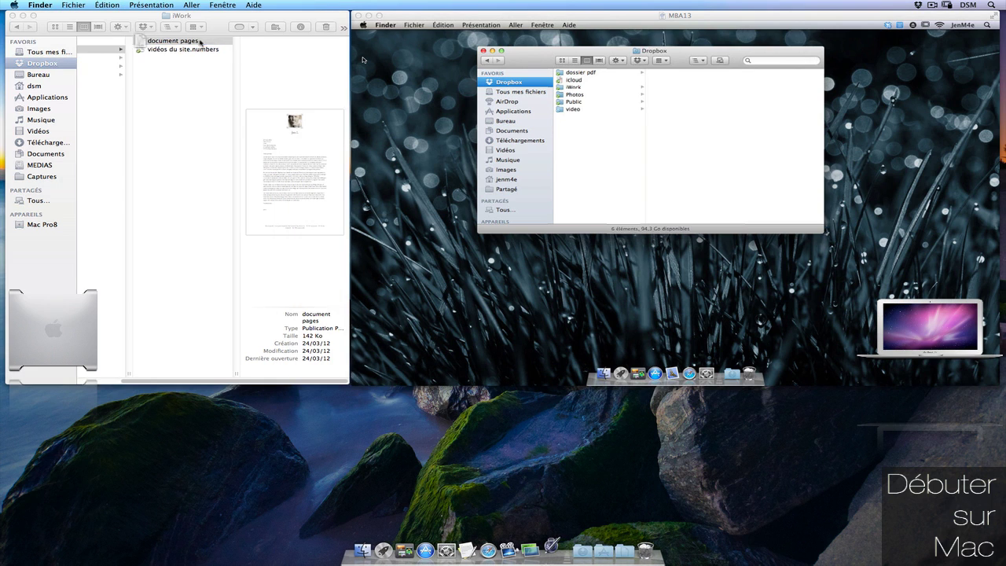
click(371, 197)
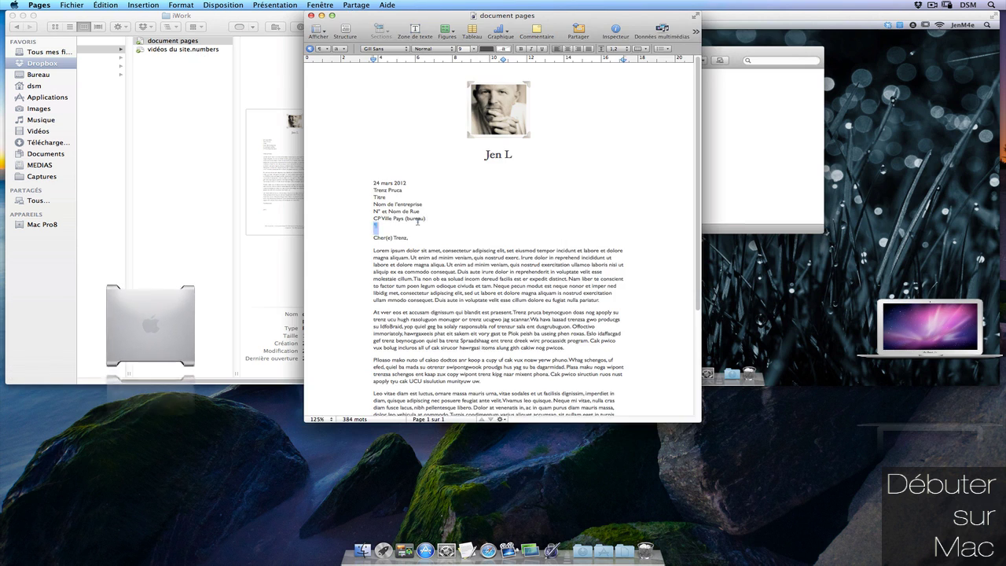
drag(370, 197, 374, 183)
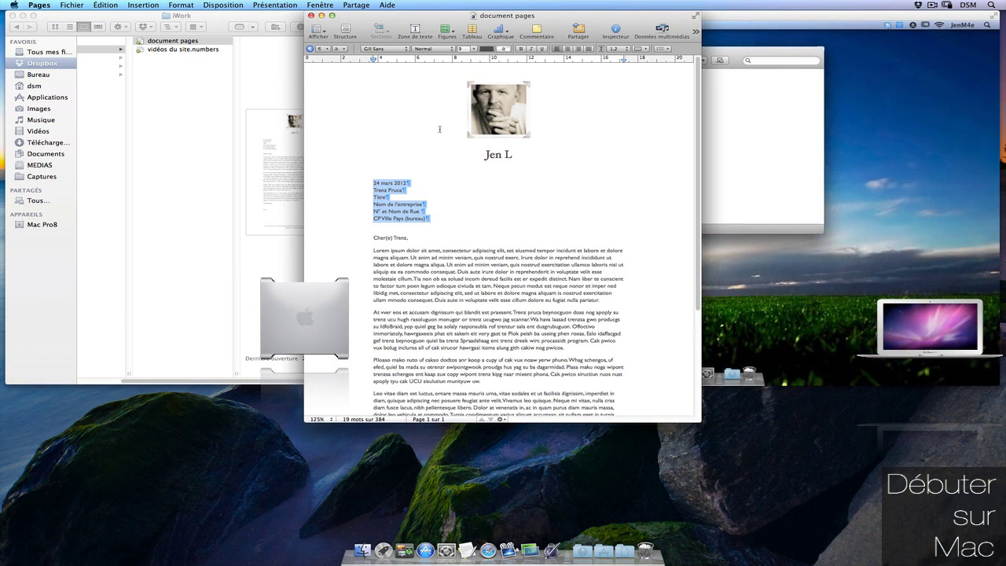
text(ceci est un nouveau document)
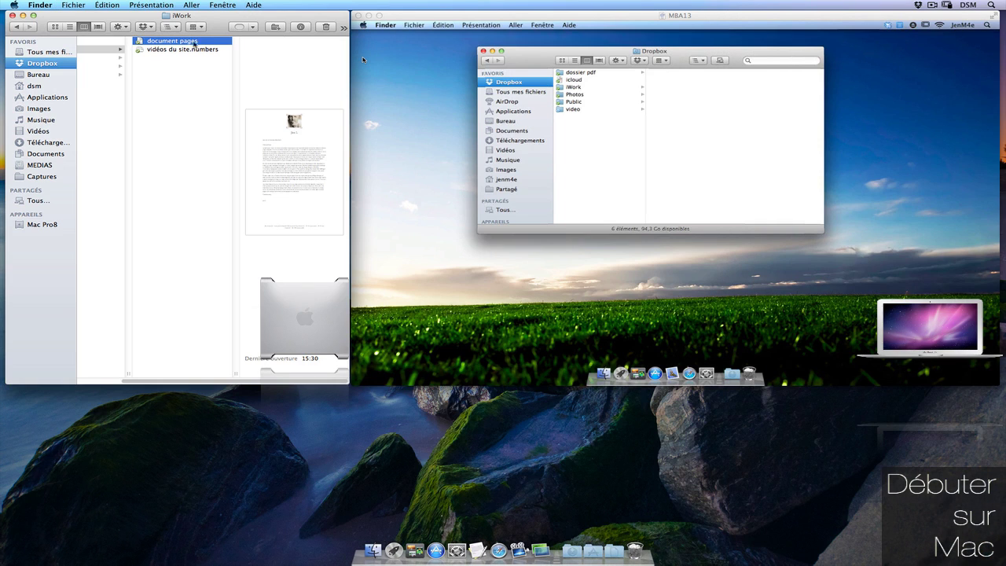
Open "document pages" from MBA13's iWork folder, add "modifié" after the first line's text, then save it and quit Pages.
click(598, 75)
click(589, 87)
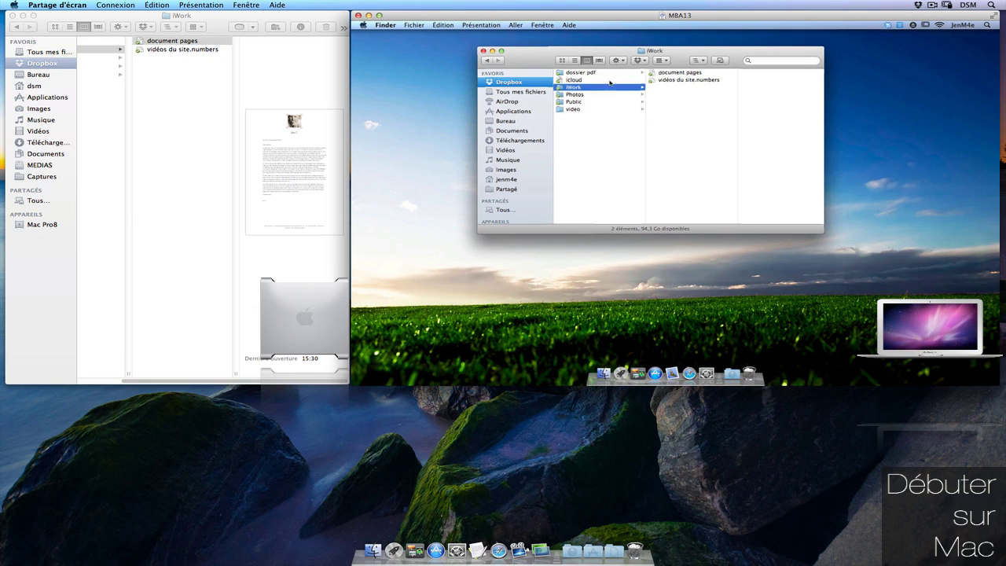
double_click(696, 75)
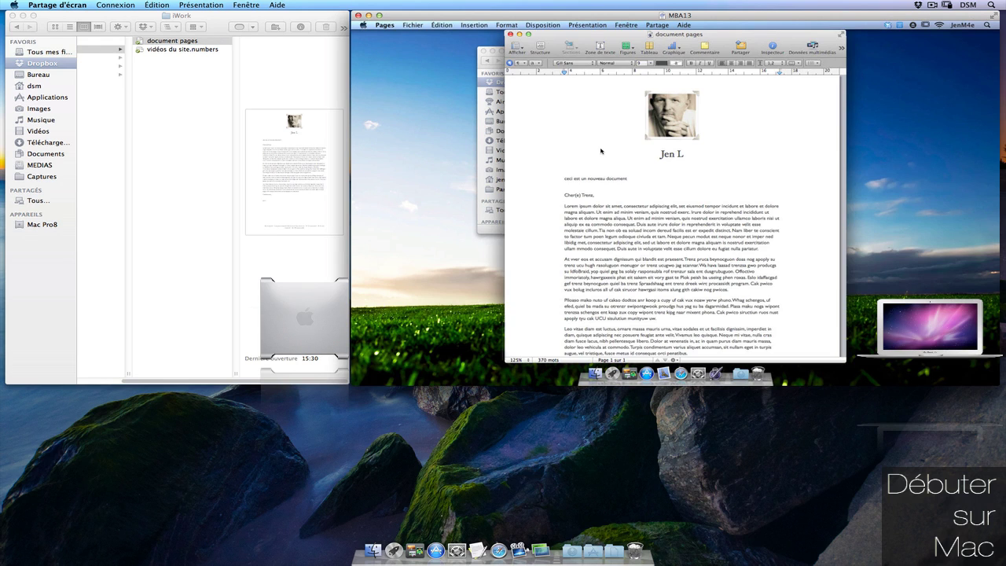
text(modifié)
key(super+q)
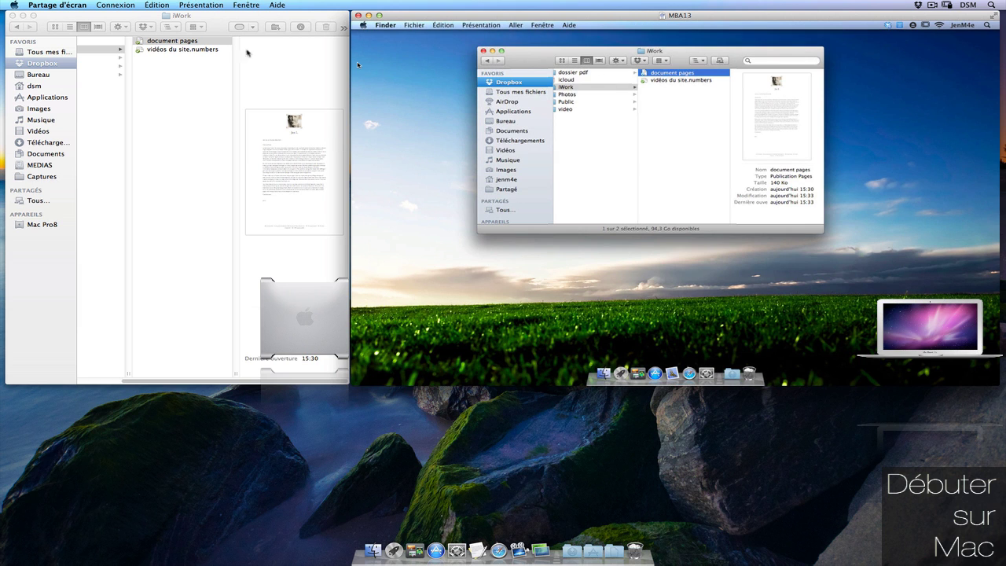
Examine "document pages" in MBA13's iWork folder, then preview its conflicted copy from the MacBook Air and close the preview.
click(151, 43)
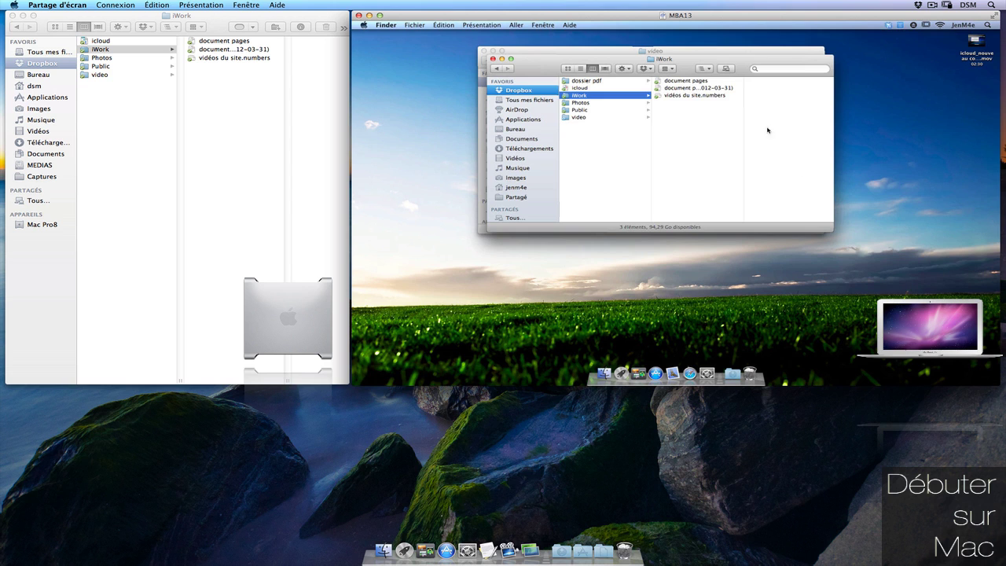
click(692, 82)
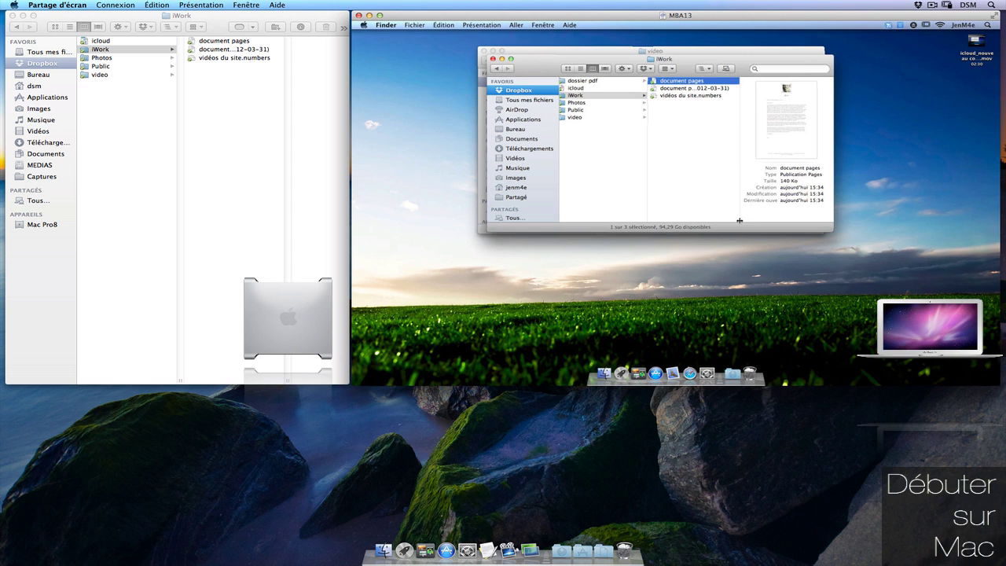
click(674, 89)
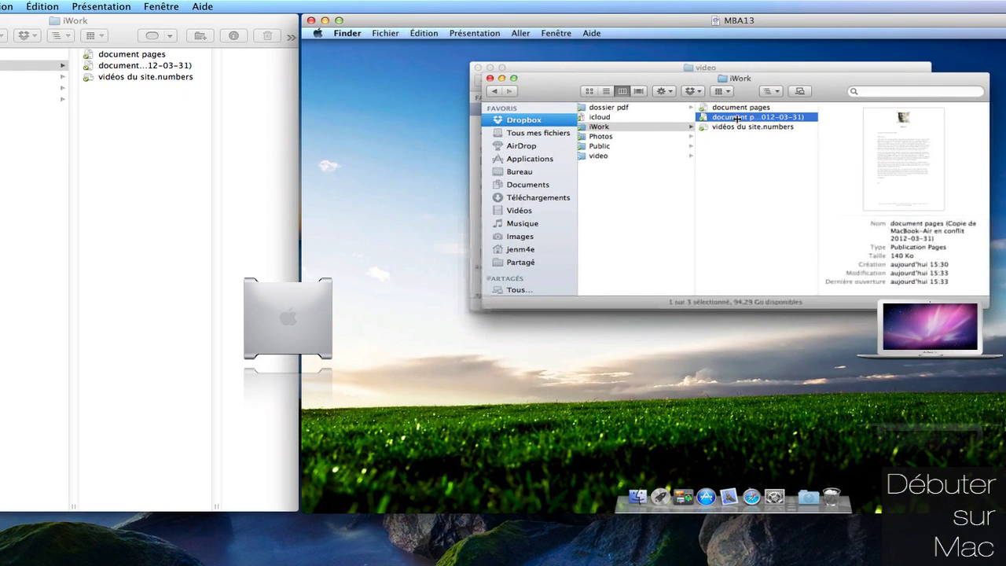
key(space)
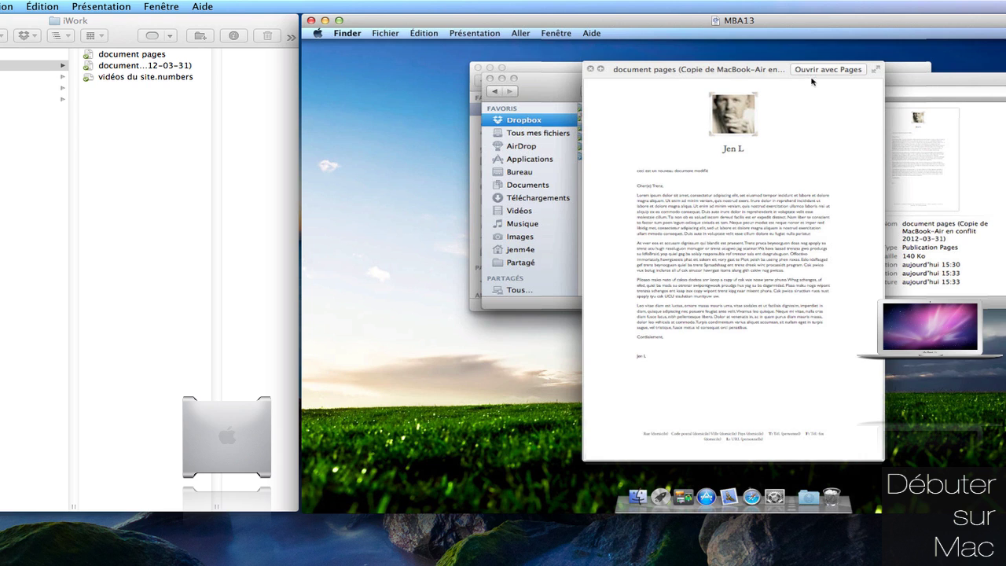
click(591, 70)
click(590, 71)
key(space)
click(590, 71)
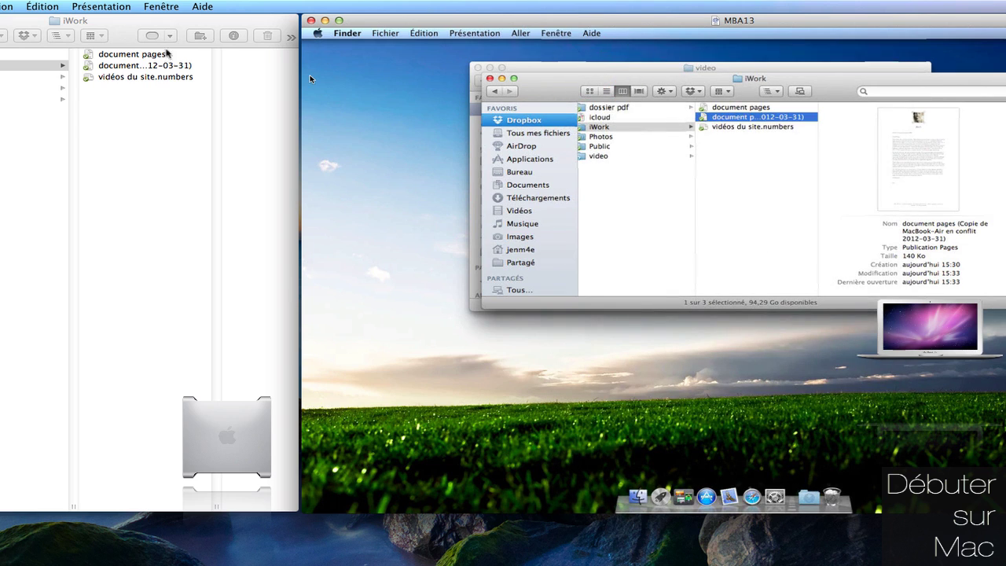
Preview the "document pages" file in the local iWork folder and close the preview.
click(156, 55)
key(space)
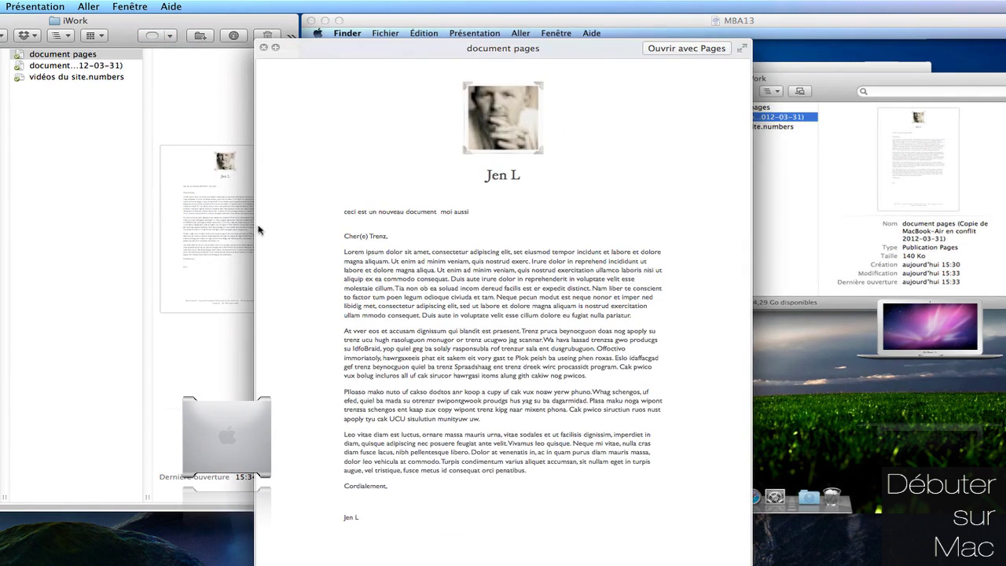
key(space)
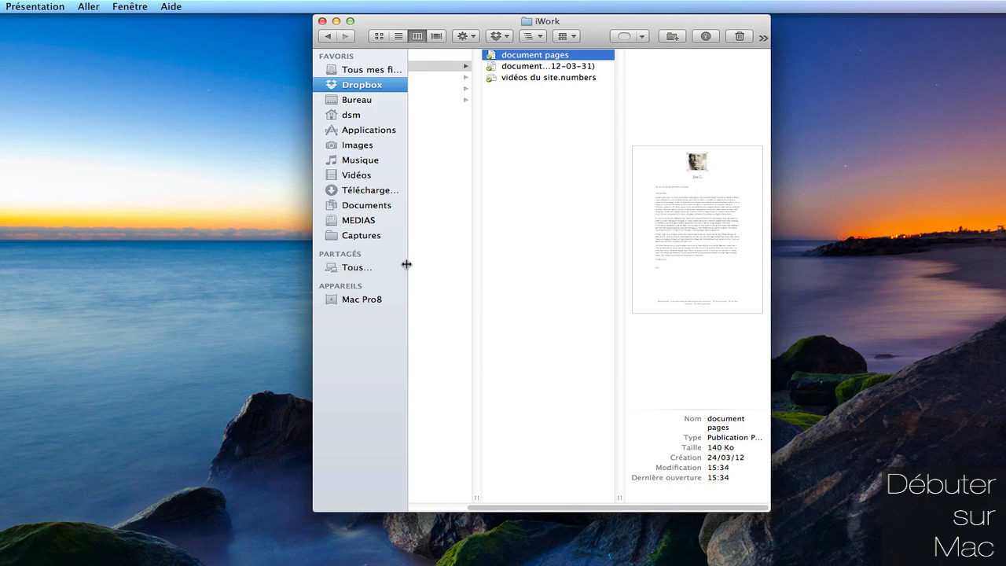
Widen the local iWork folder window and move "document pages" out of Dropbox onto the desktop.
click(405, 265)
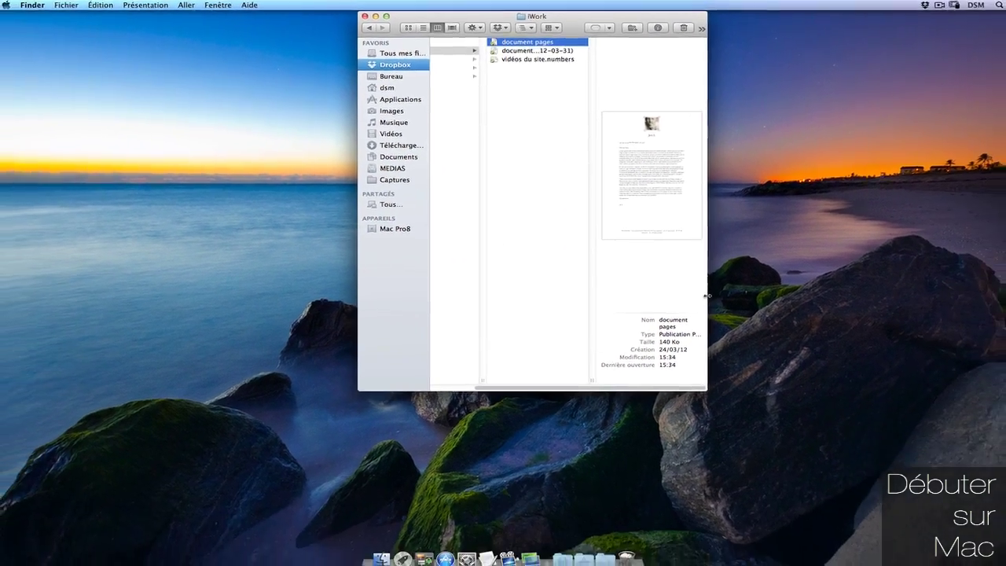
drag(715, 325, 919, 318)
drag(577, 41, 953, 75)
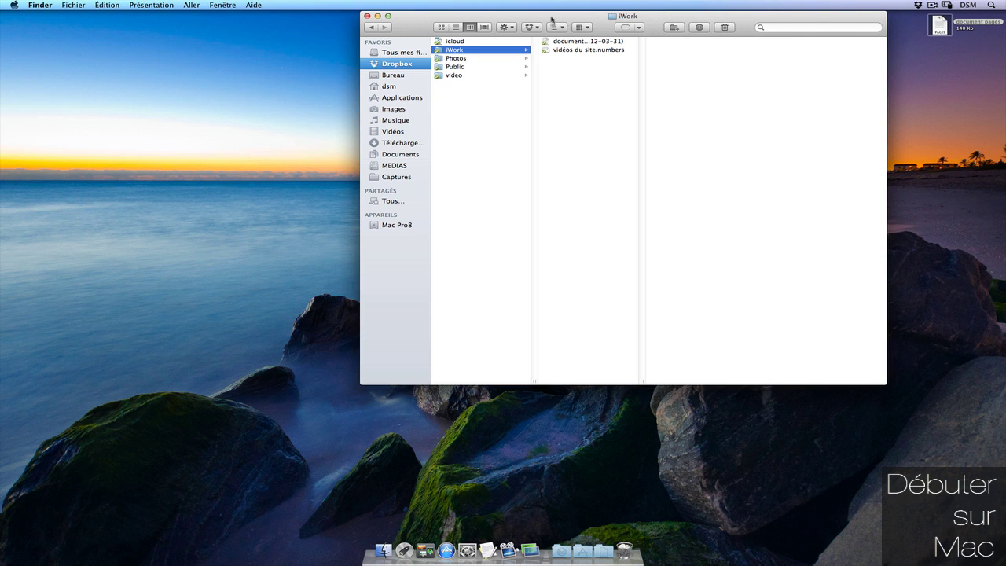
Move "document pages" from the desktop back into the Dropbox iWork folder and shift the folder window slightly.
click(942, 25)
drag(942, 25, 594, 66)
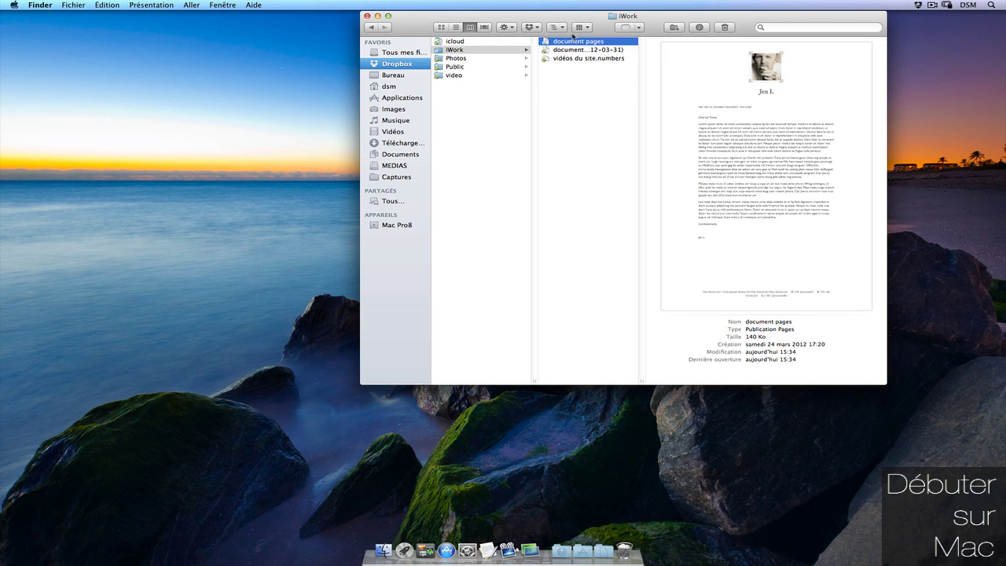
click(573, 141)
drag(577, 18, 583, 16)
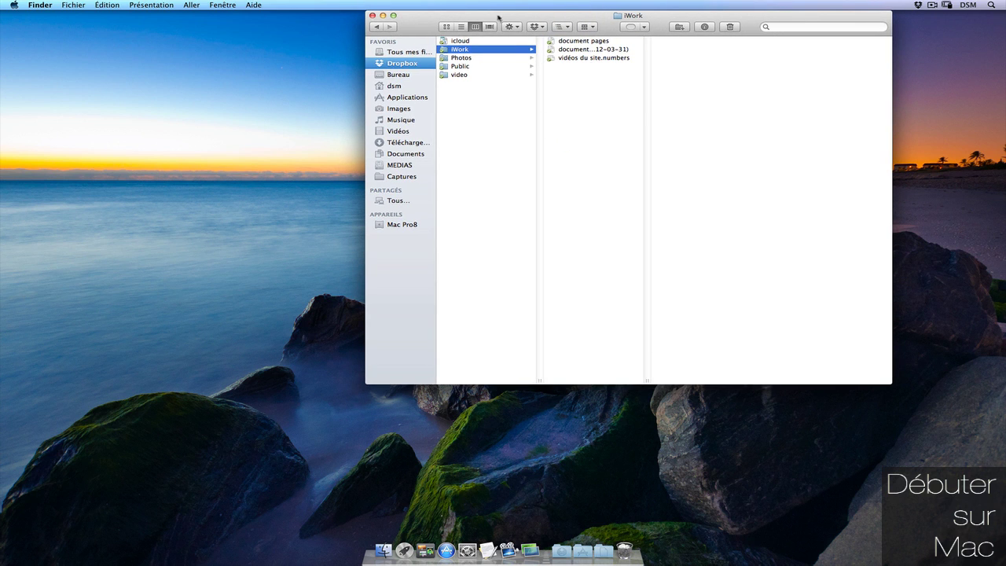
Go to the Dropbox website in Safari through the Dropbox application.
click(918, 6)
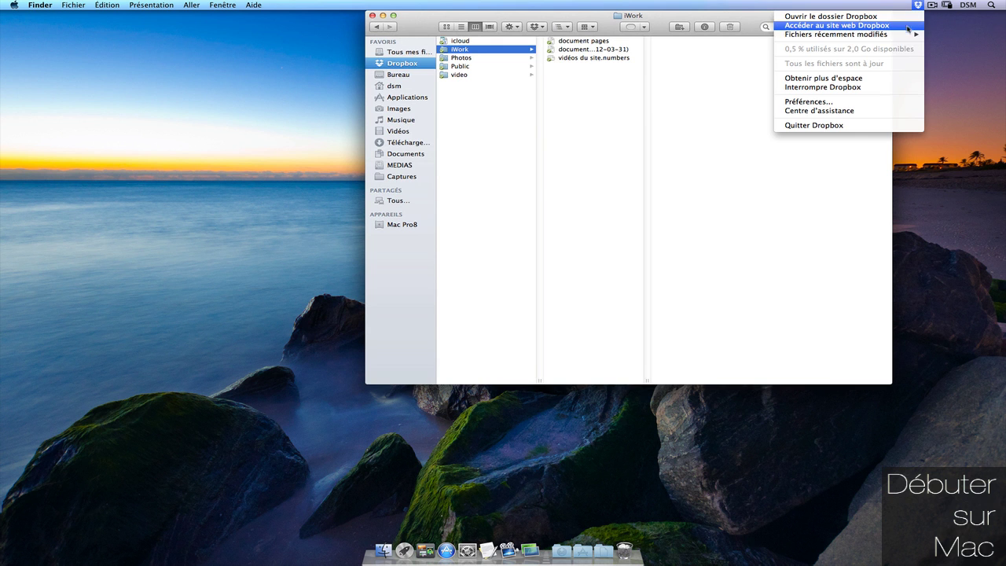
click(908, 25)
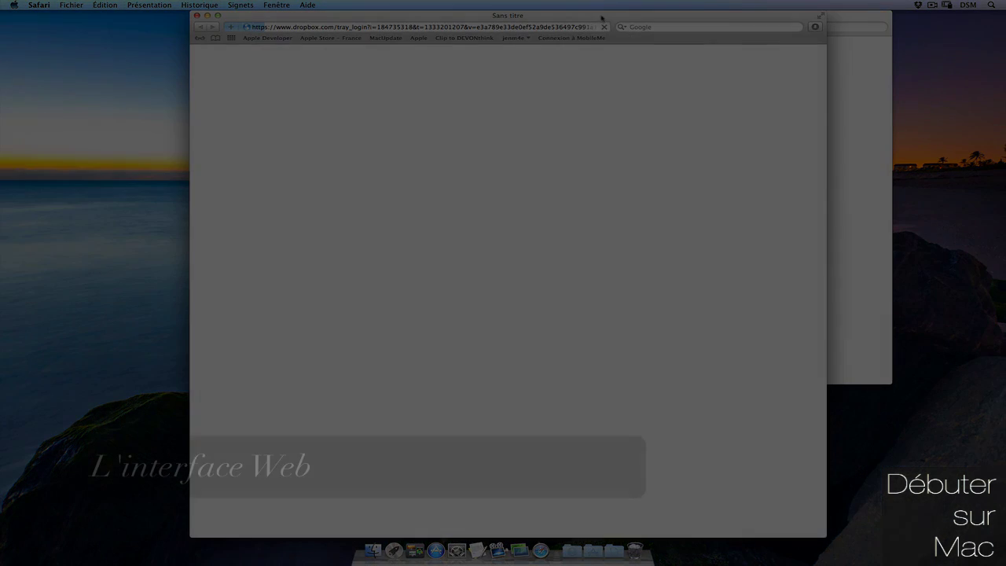